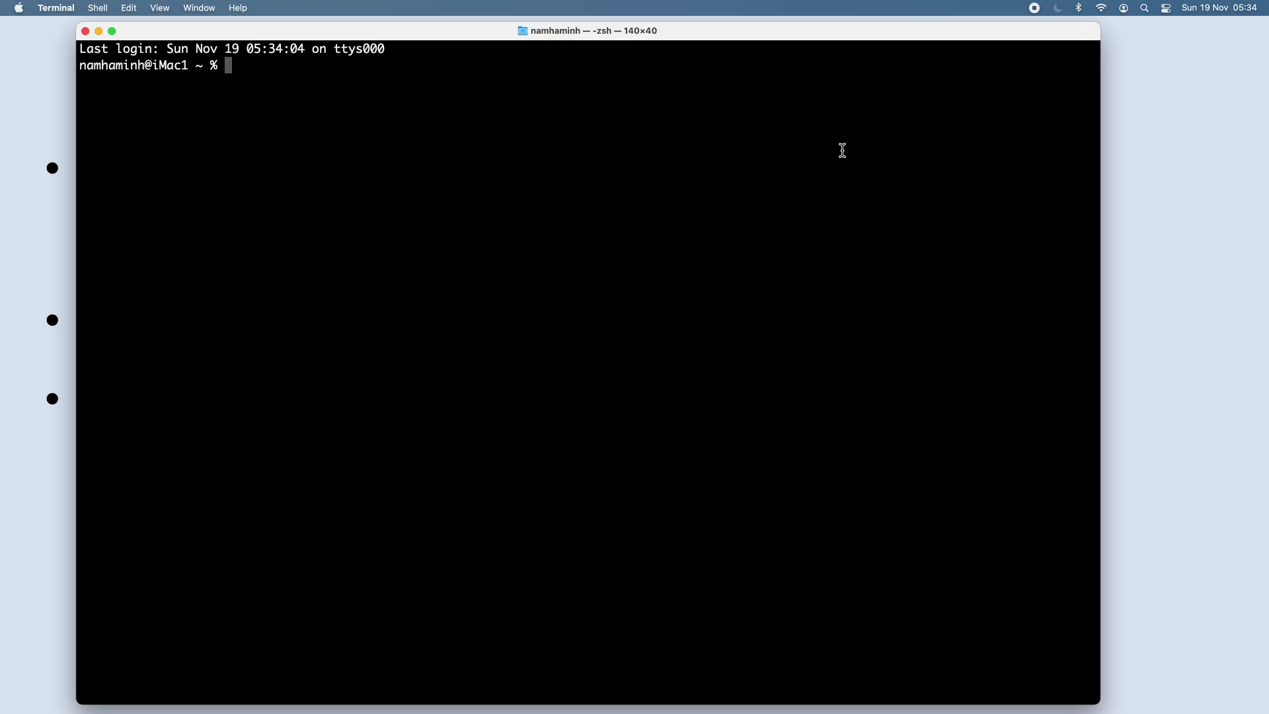
type("java ")
type("-v")
type("ersion")
Run java -version, which reports that no Java Runtime is installed
key("Return")
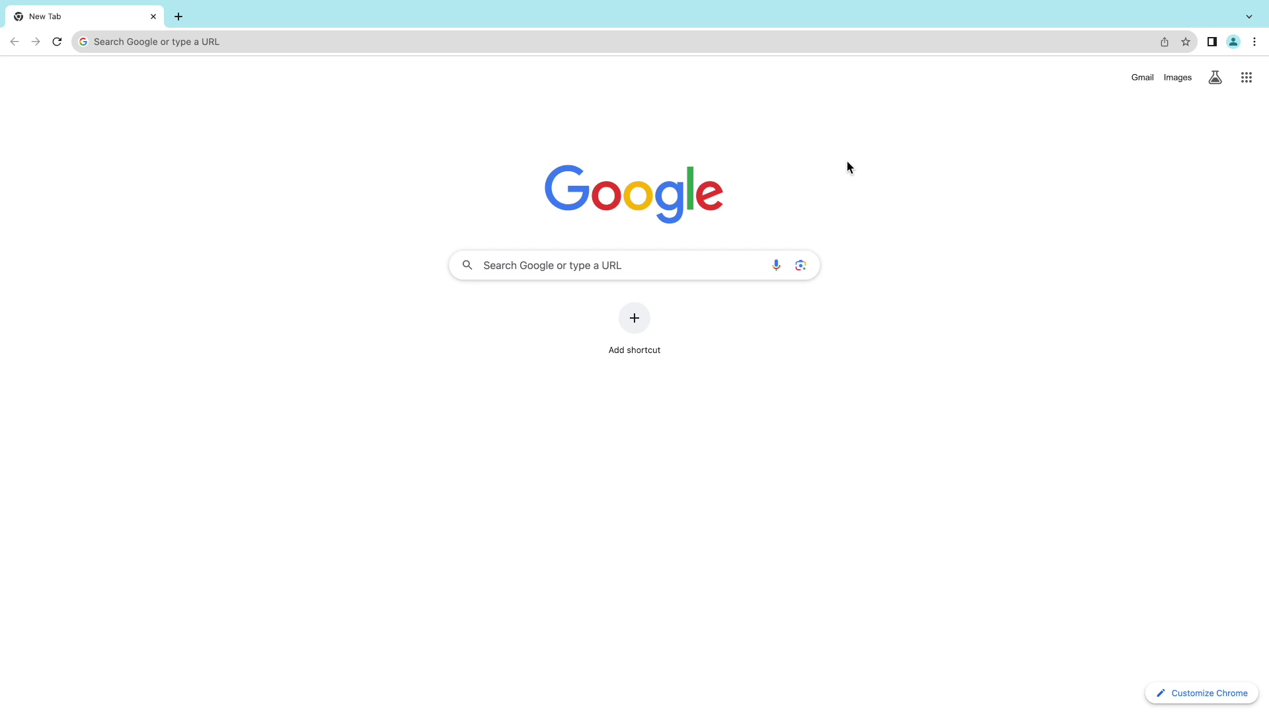
Load jdk.java.net/21 from the address bar and zoom the page in
left_click(394, 41)
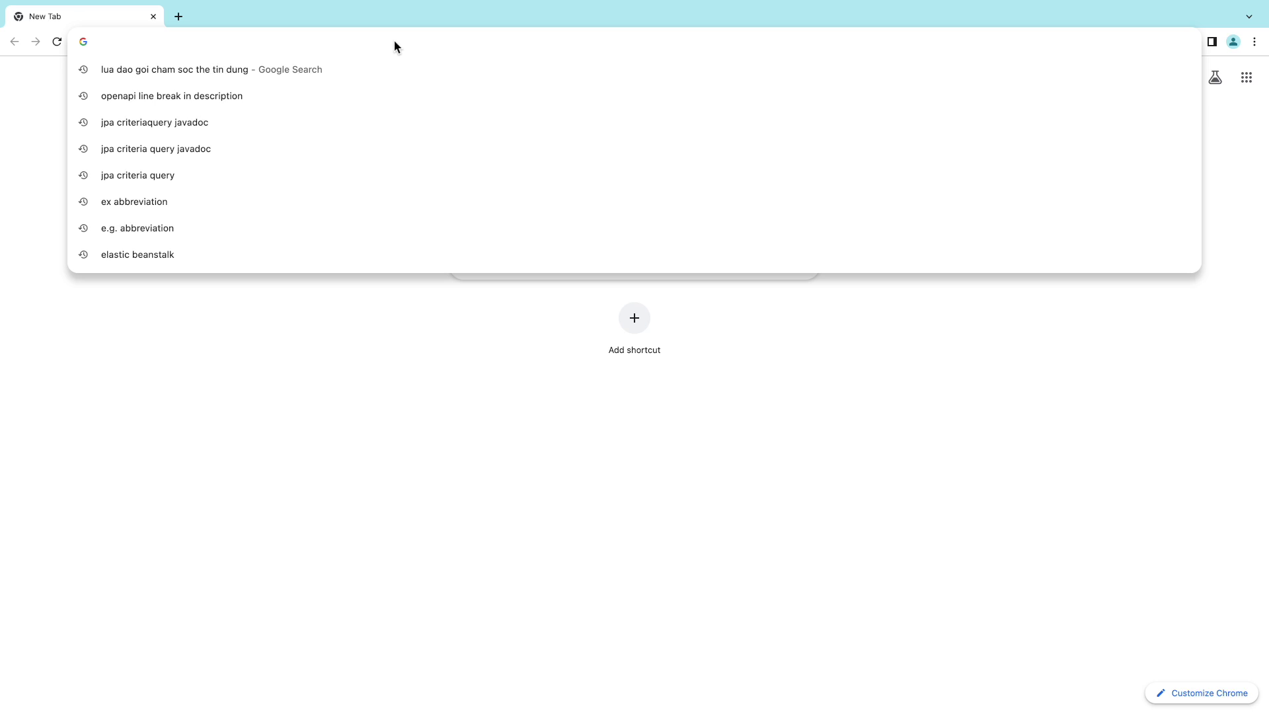
type("jdk")
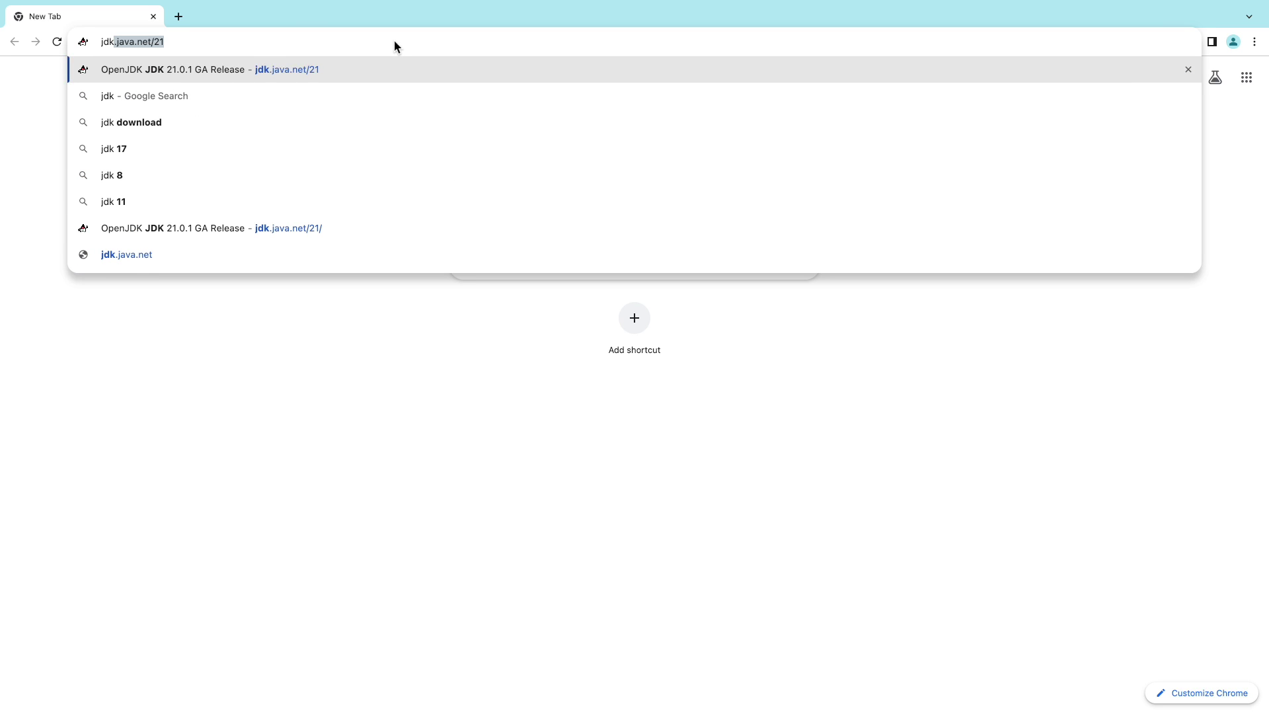
key("Return")
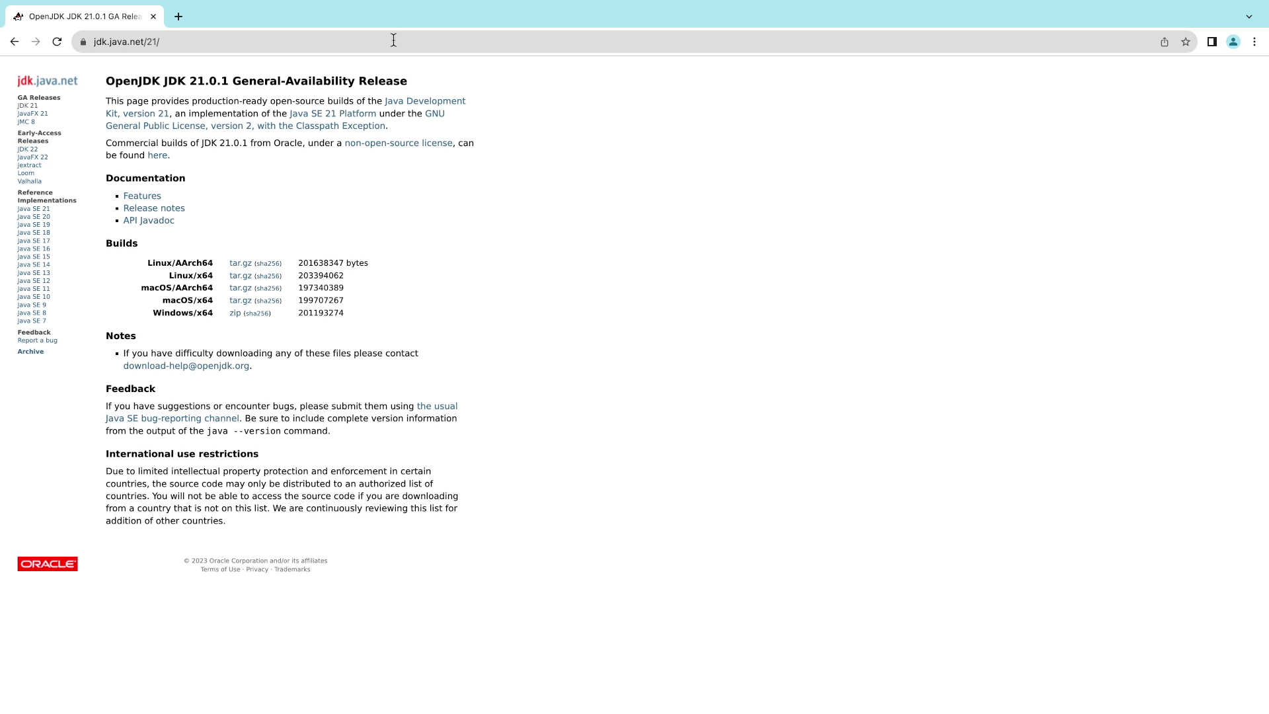
key("ctrl+plus")
key("ctrl+plus")
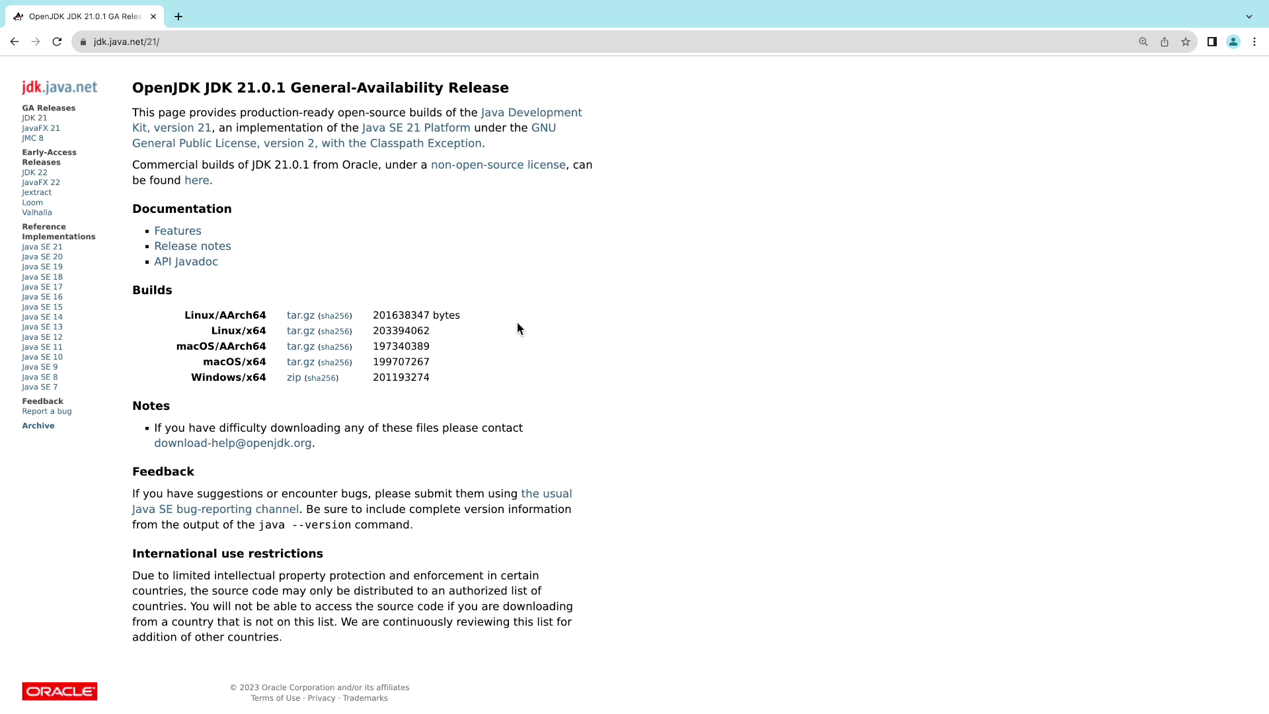
scroll(517, 327, "down", 1)
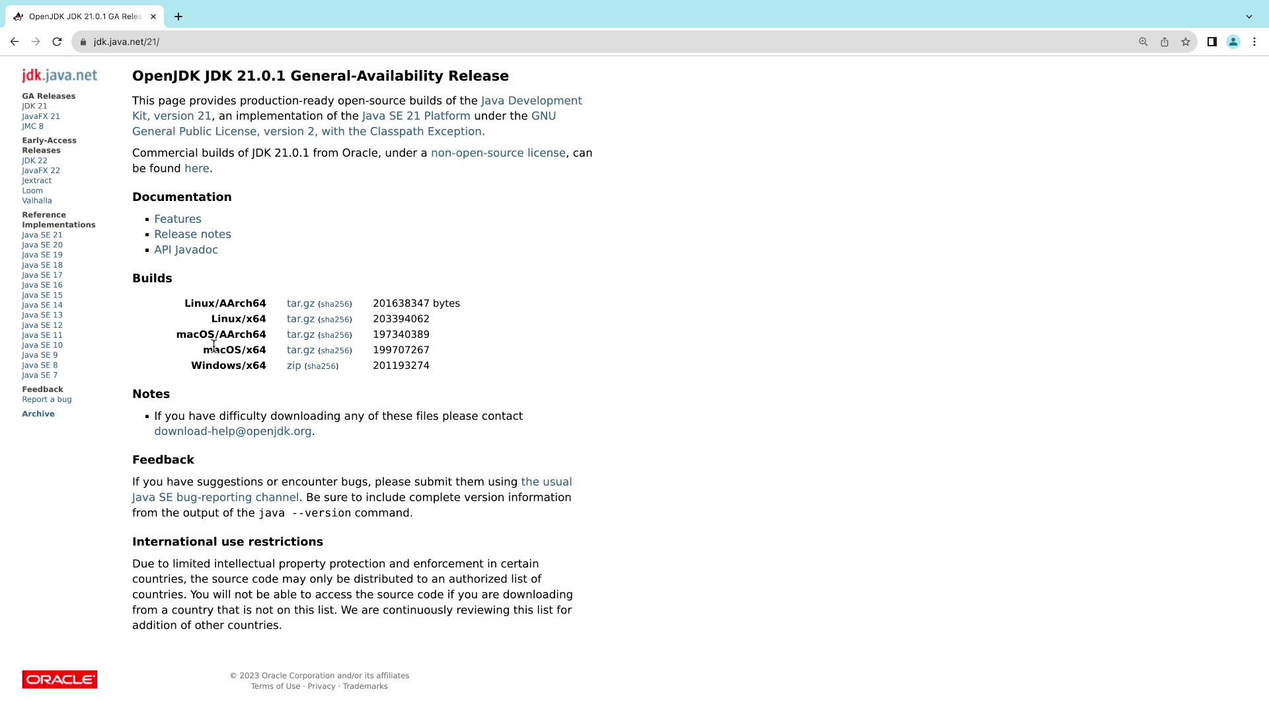
Highlight the Builds table rows, including the macOS/x64 and macOS/AArch64 labels
left_click_drag(179, 340, 271, 337)
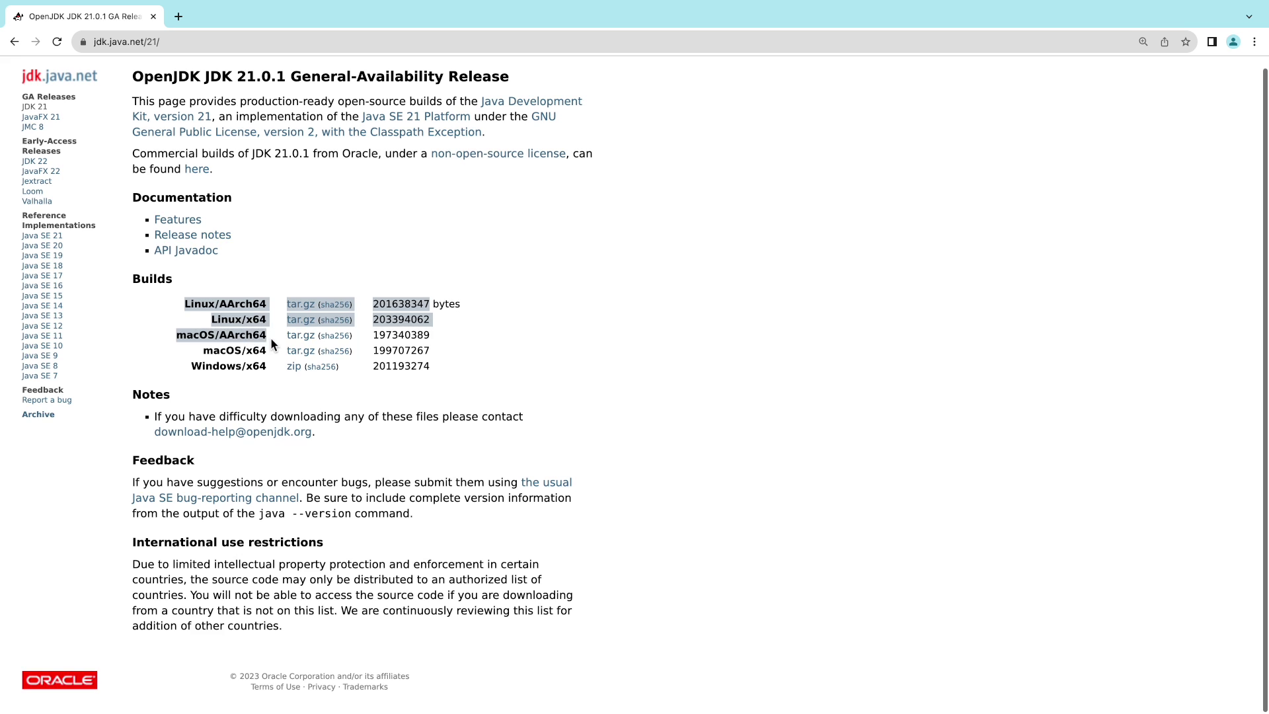
left_click(251, 349)
left_click_drag(204, 349, 267, 353)
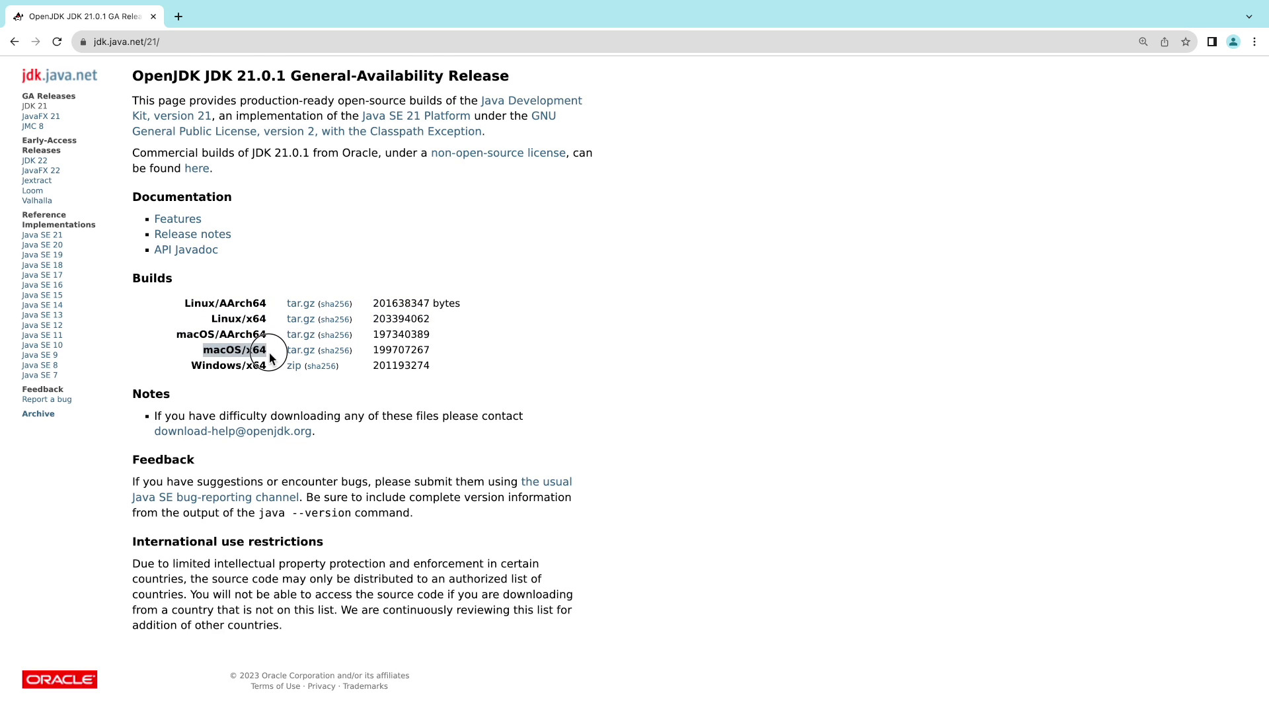
left_click_drag(267, 352, 264, 353)
left_click(249, 358)
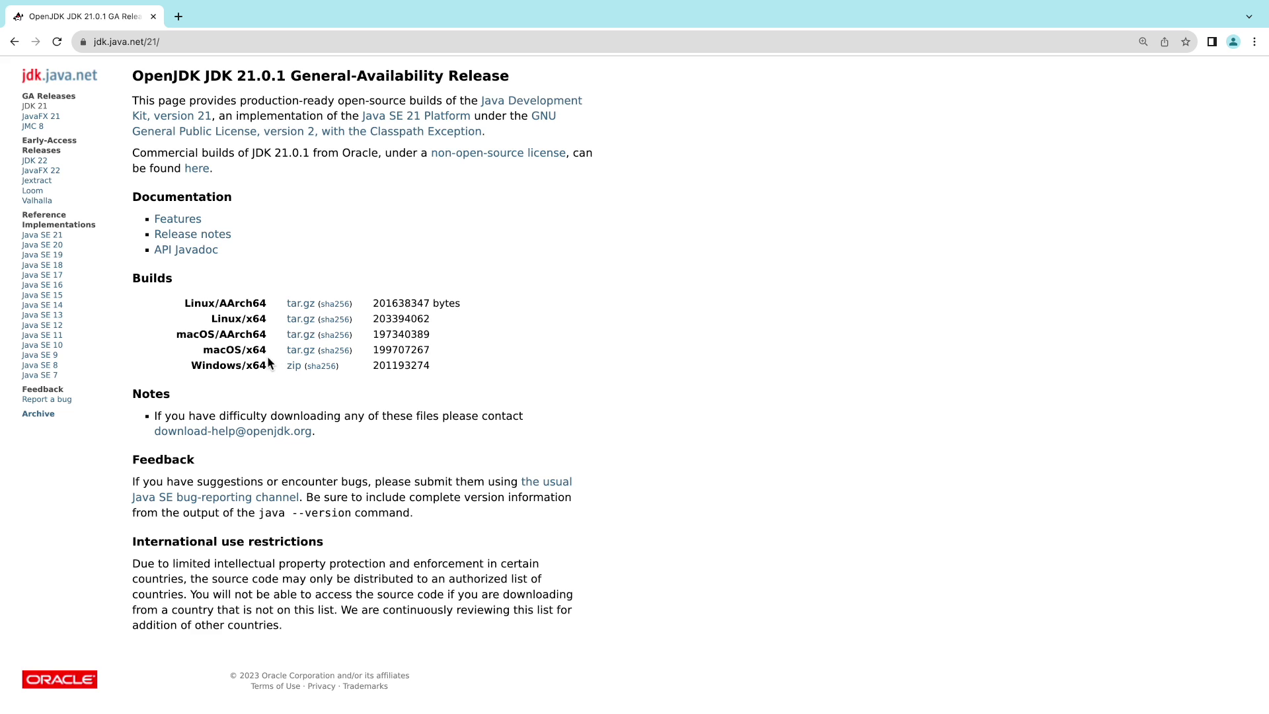
left_click_drag(202, 352, 271, 356)
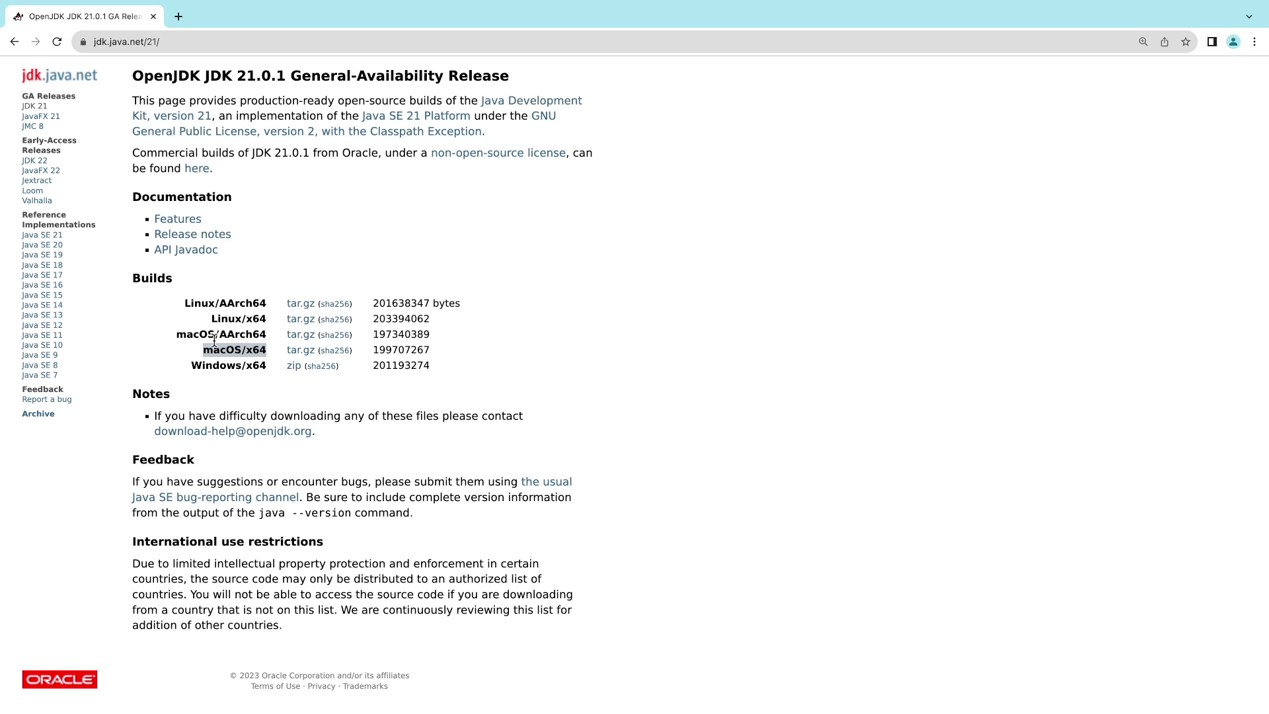
left_click(181, 339)
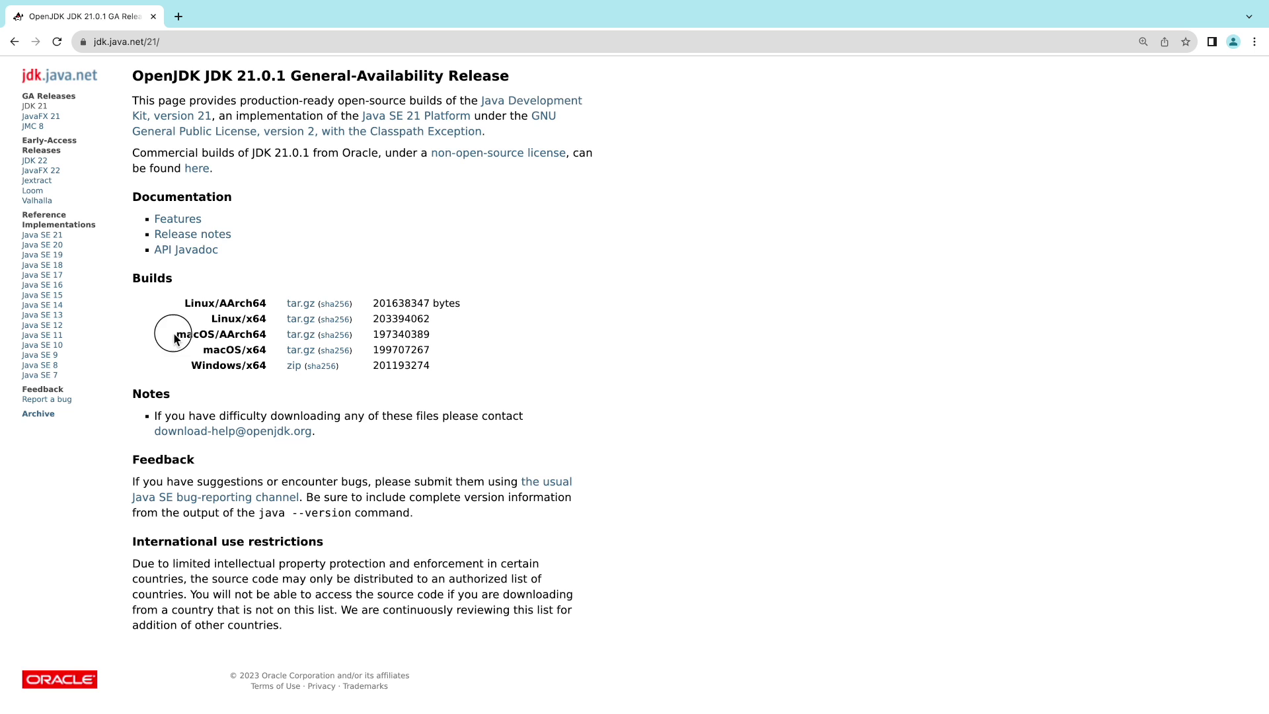
left_click_drag(182, 340, 273, 341)
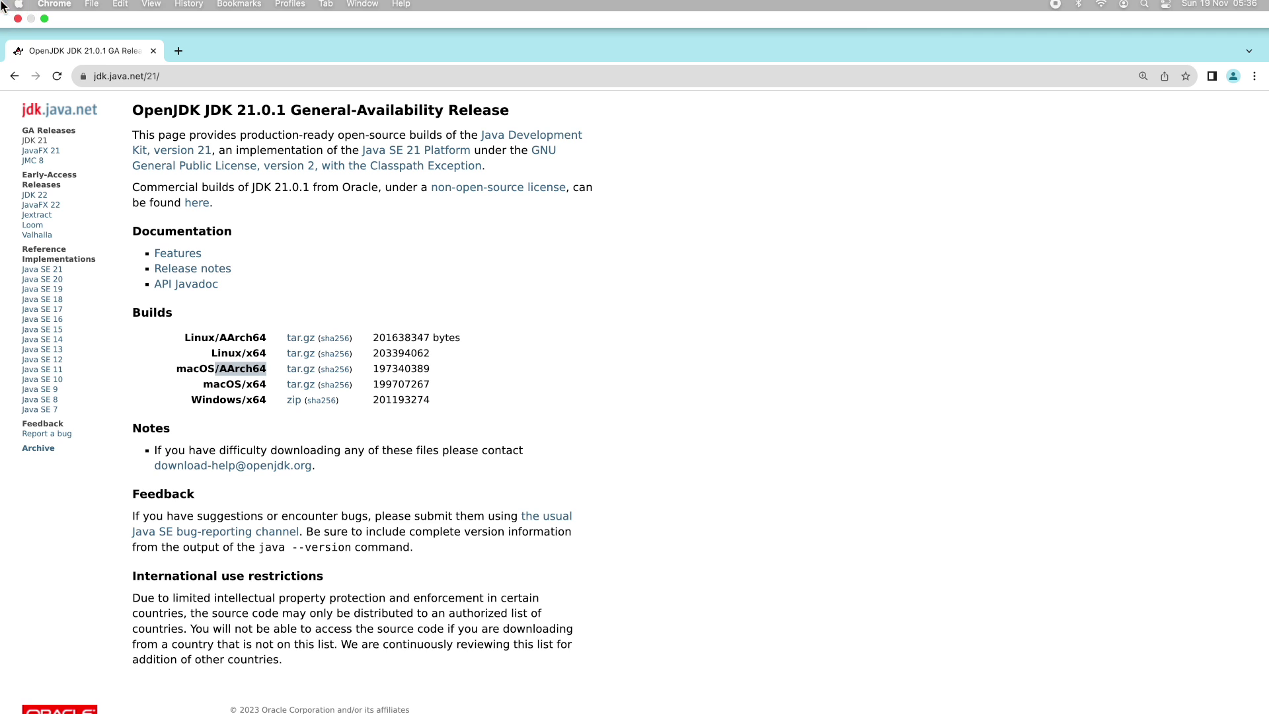
left_click(8, 7)
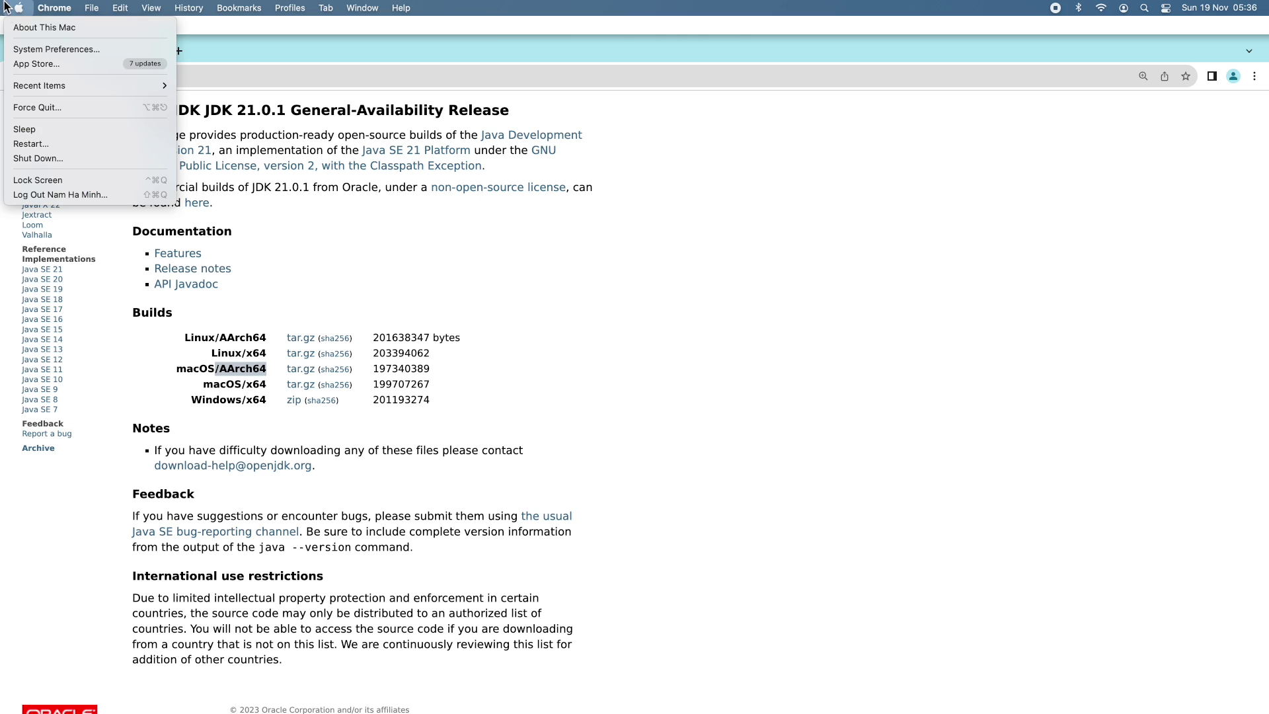
left_click(30, 26)
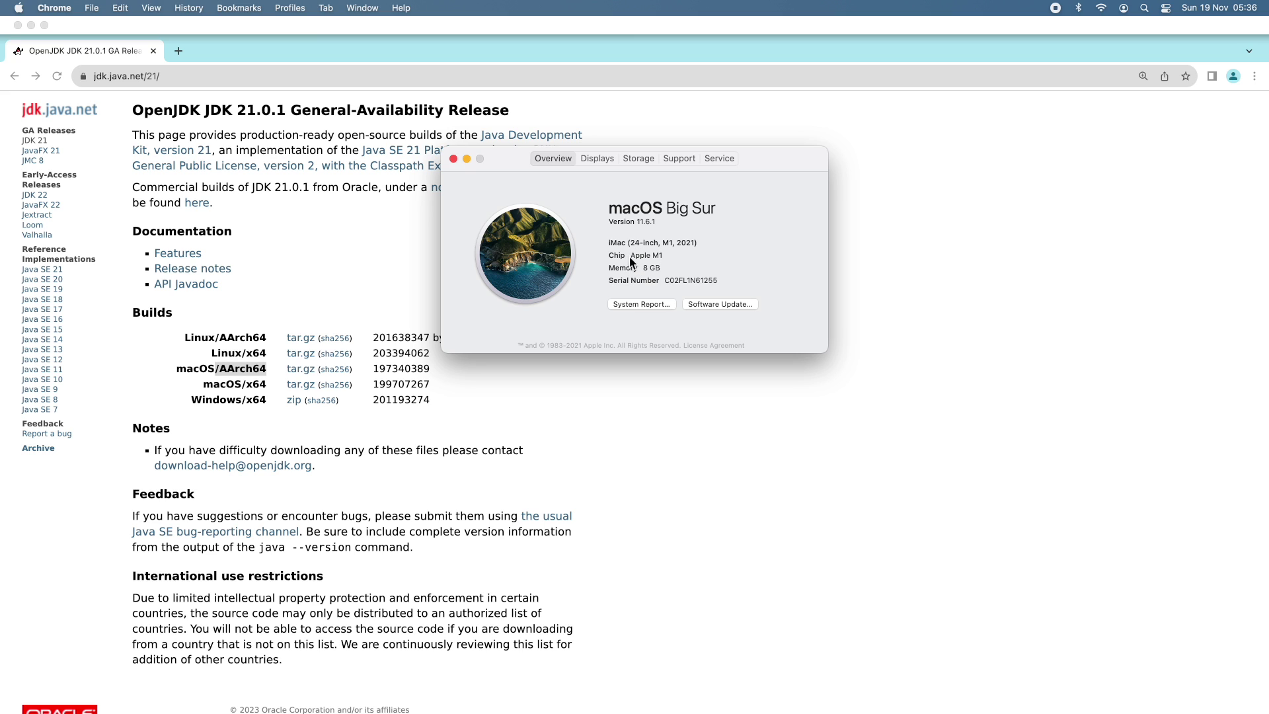
left_click(667, 261)
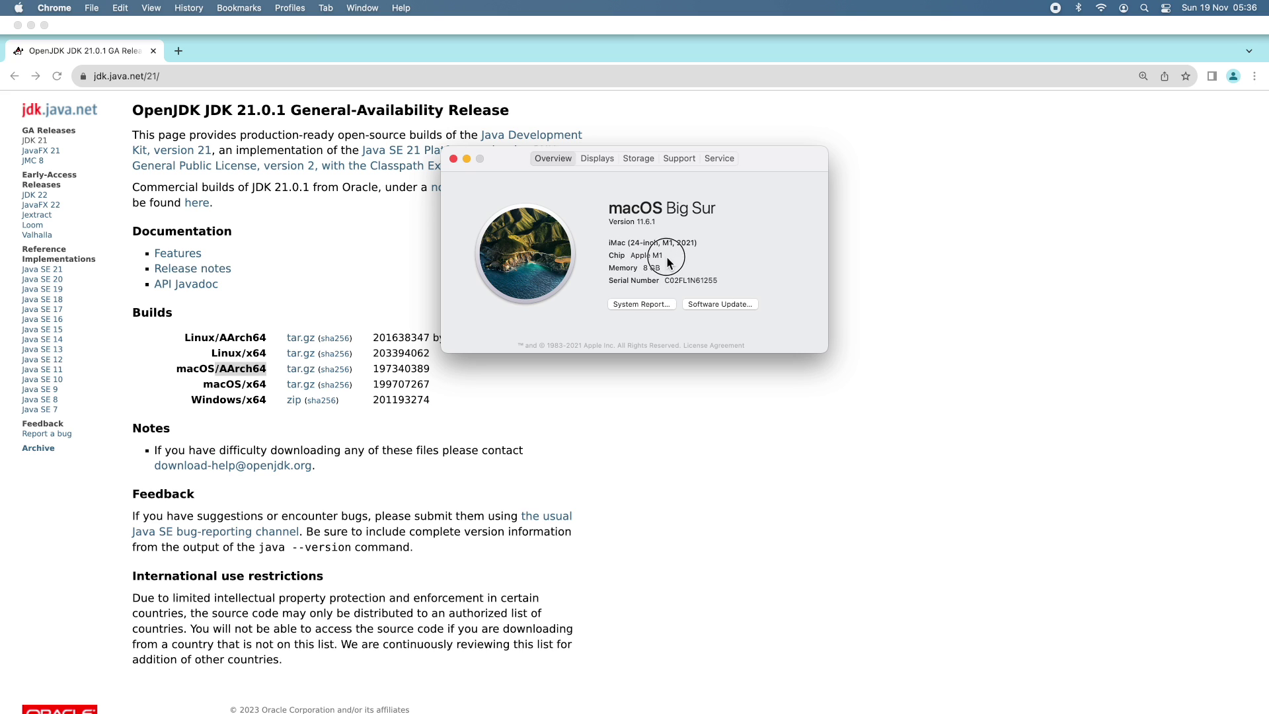
left_click(453, 159)
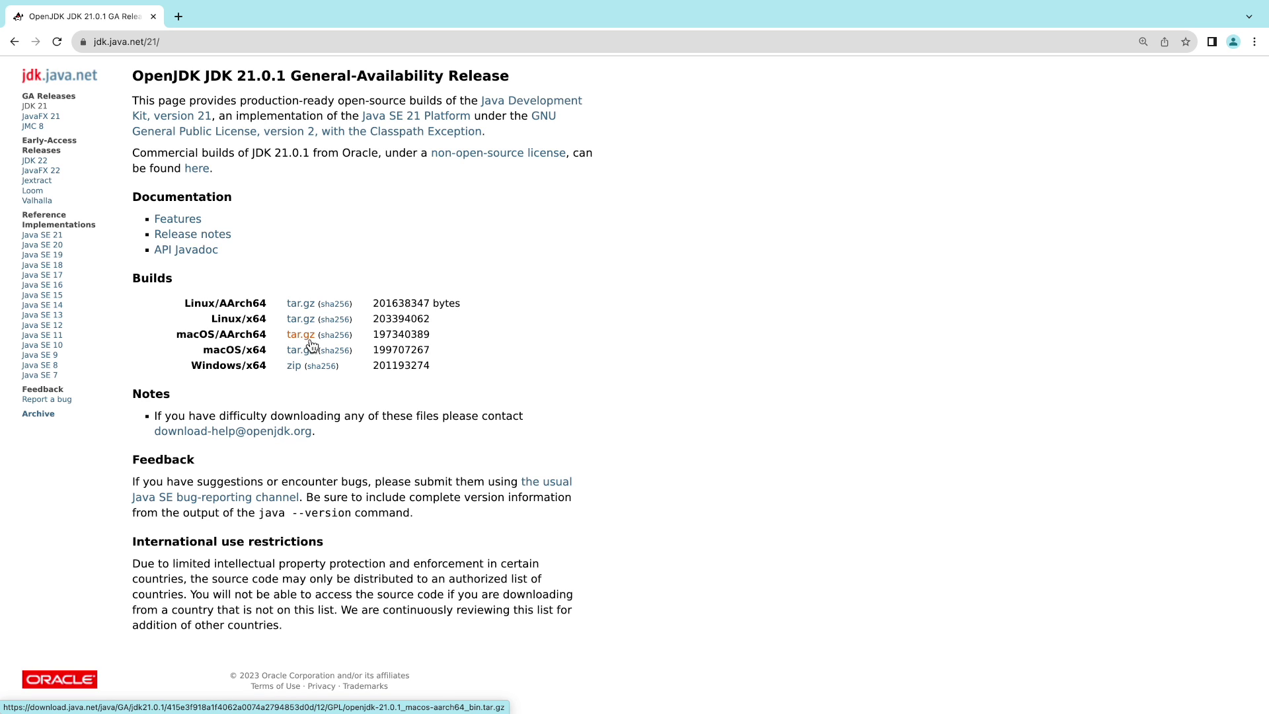
Save the macOS/AArch64 tar.gz archive to Downloads and reveal it in Finder
left_click(309, 341)
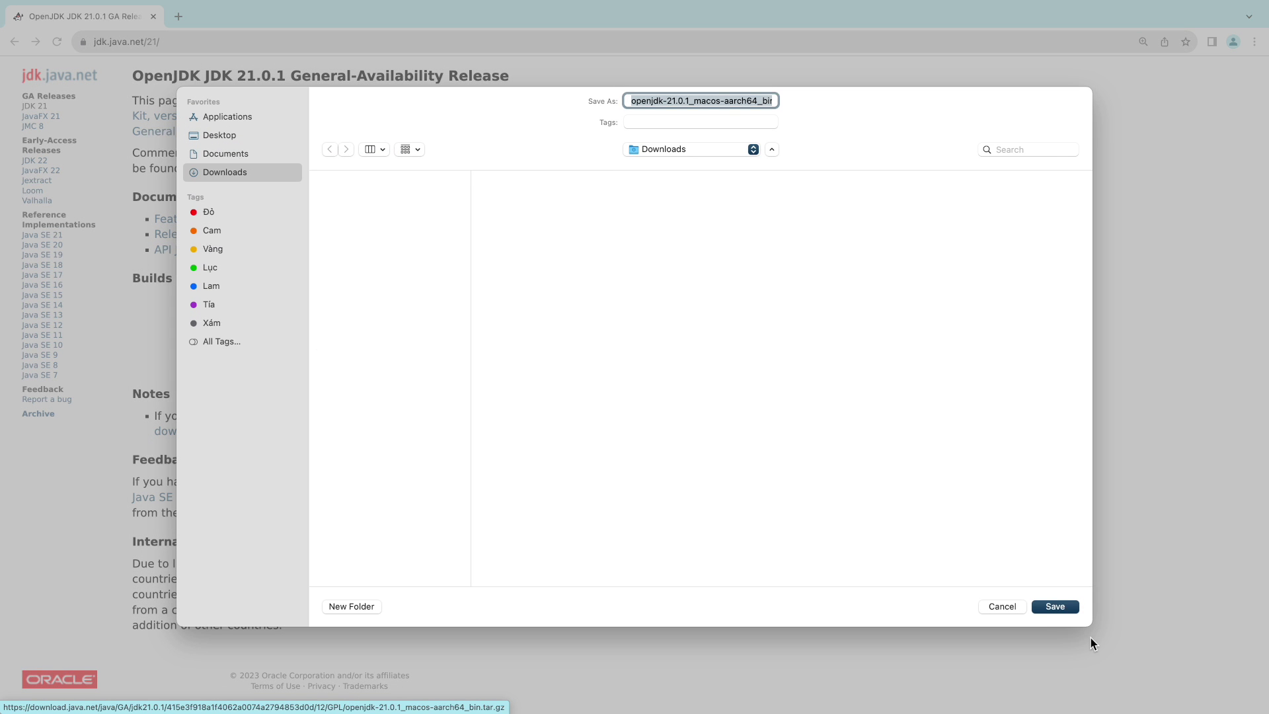
left_click(1054, 607)
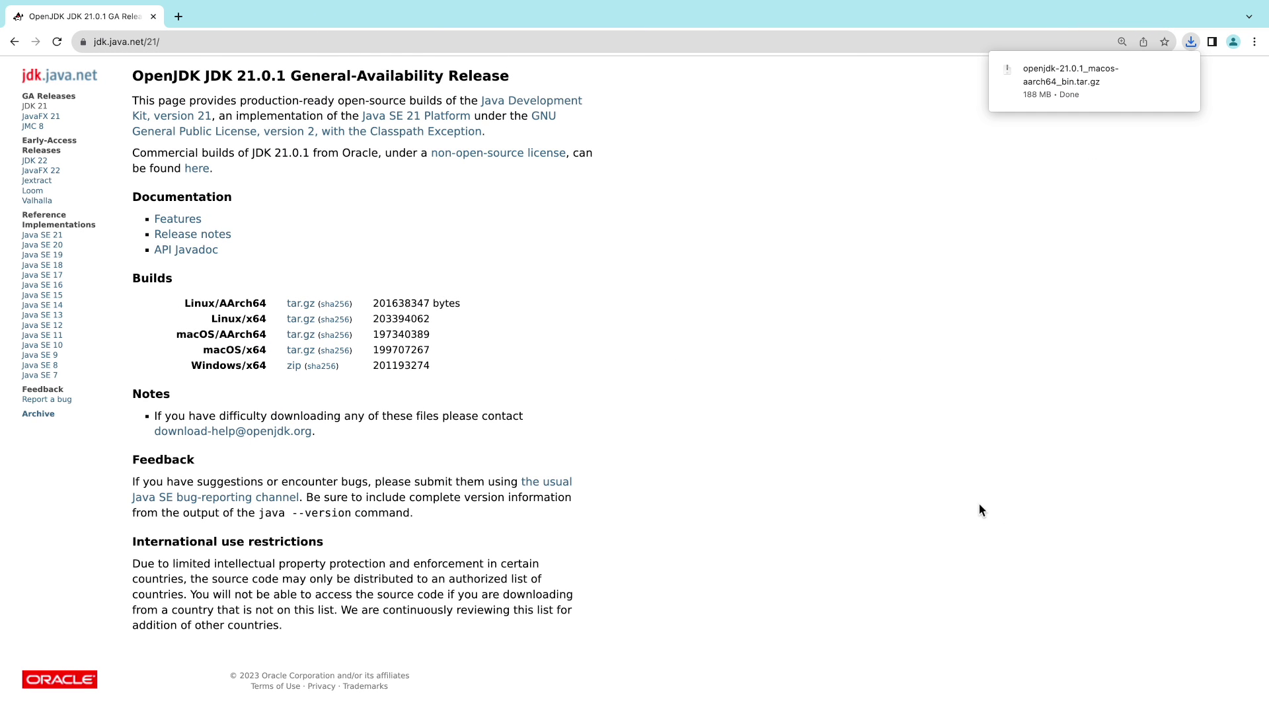
left_click(1160, 69)
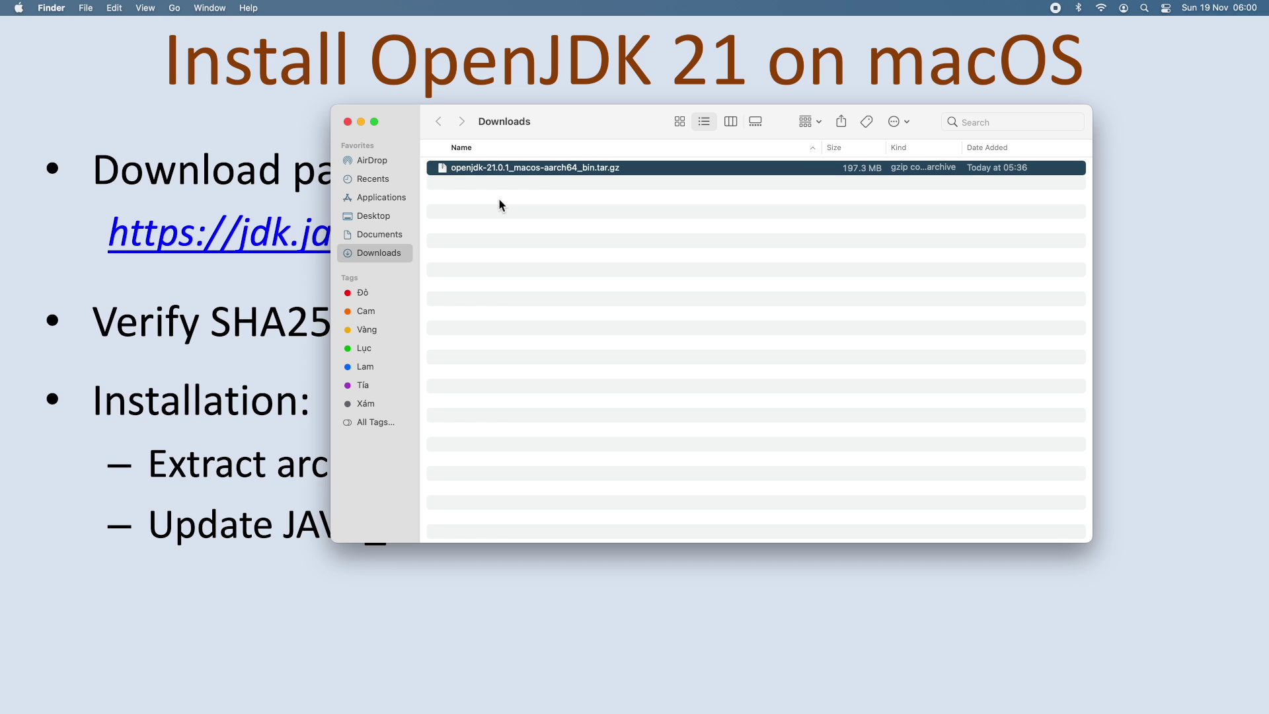
Switch from Finder back to Chrome using Cmd+Tab
key("cmd+Tab")
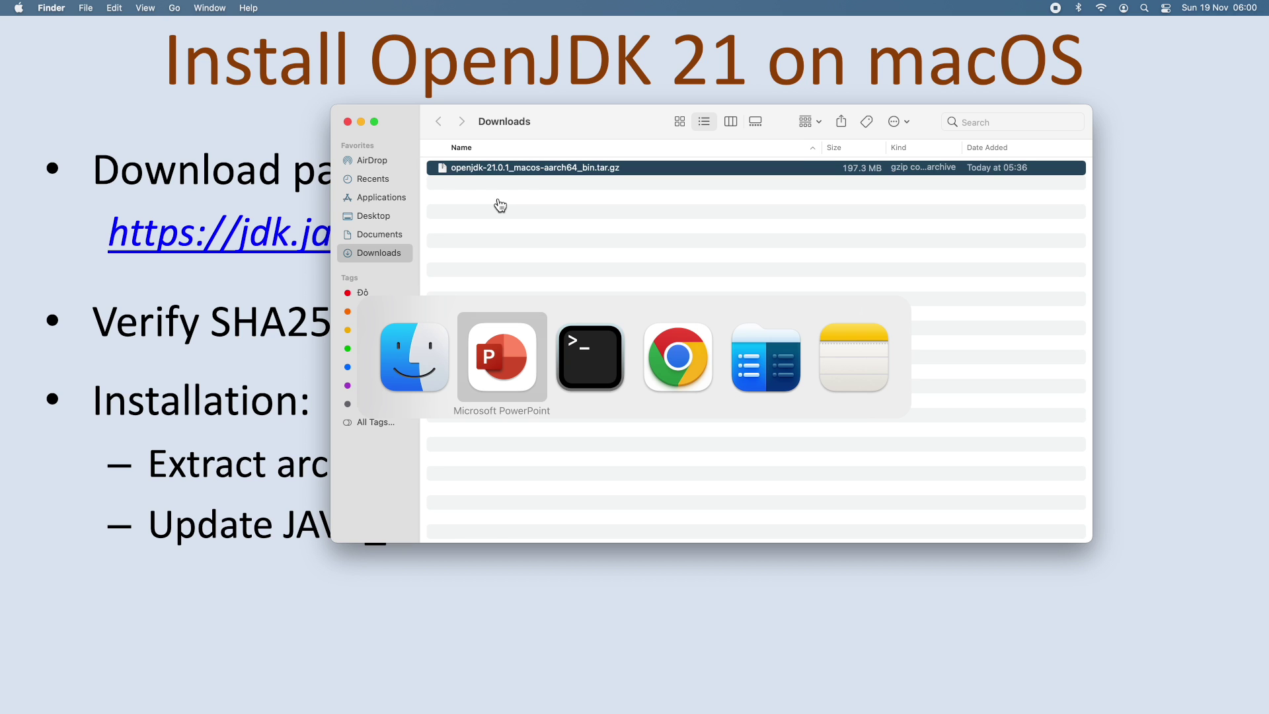
key("super+Tab")
key("super+Tab")
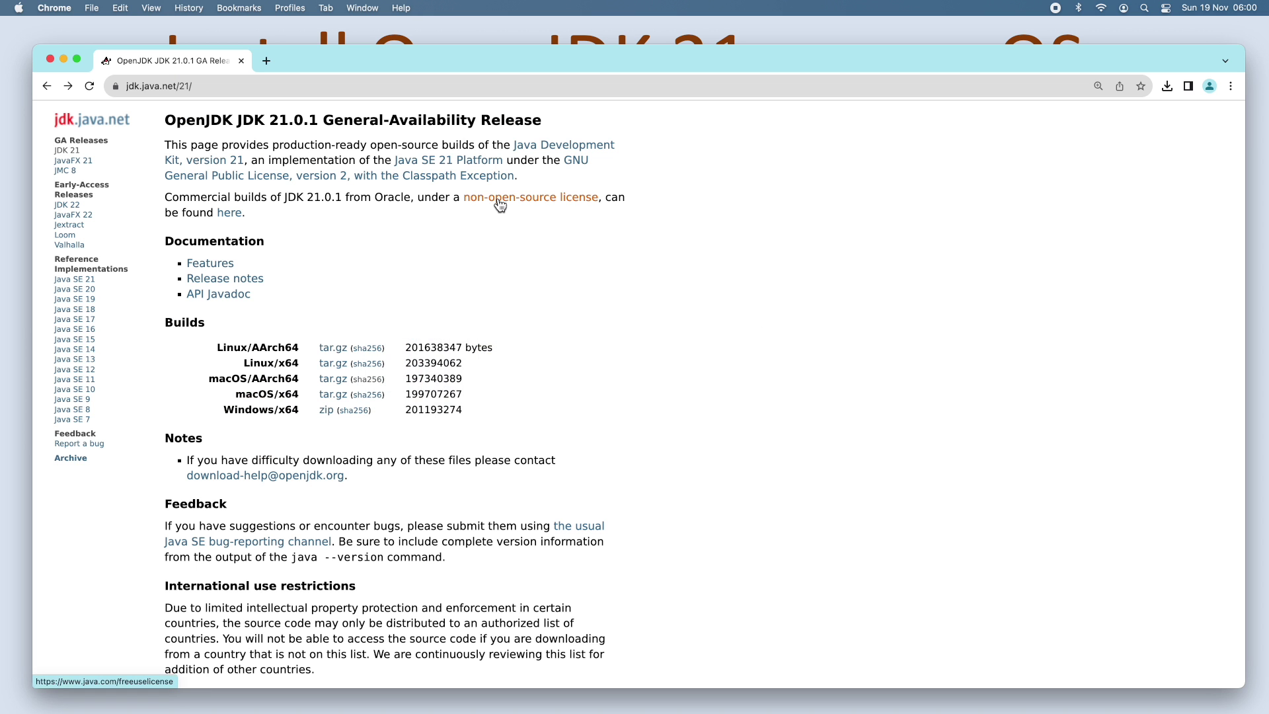
View the macOS/AArch64 sha256 checksum page, then return to Terminal
left_click(368, 379)
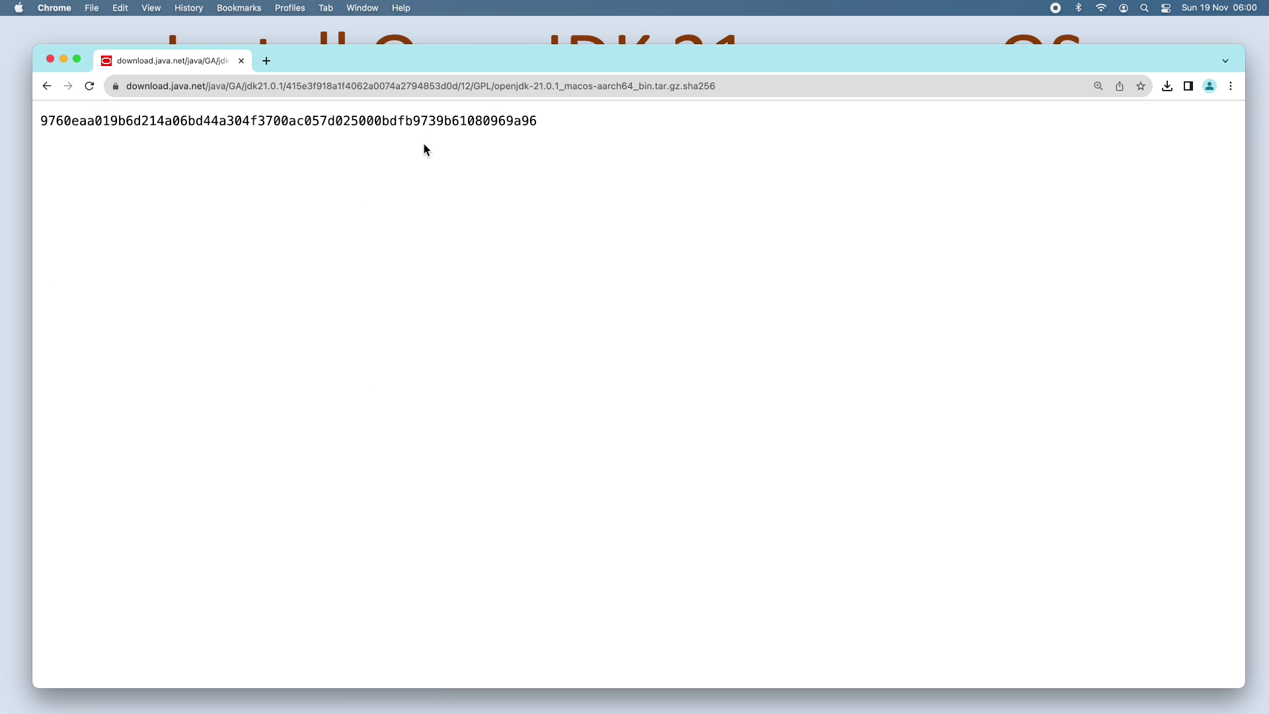
key("super+Tab")
key("super+Tab")
key("super+Tab")
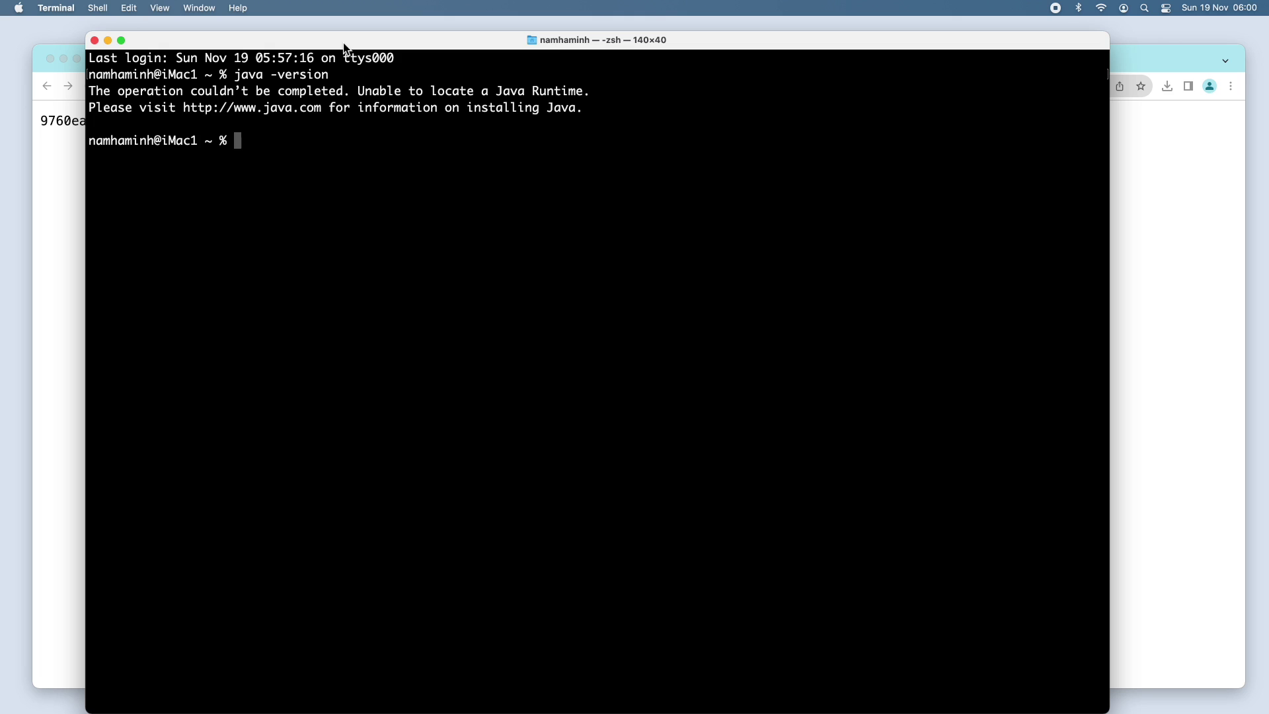
type("cd Downl")
type("oads")
In Downloads, run shasum -a 256 on the openjdk archive and place it beside the published hash
key("Return")
type("ls")
key("Return")
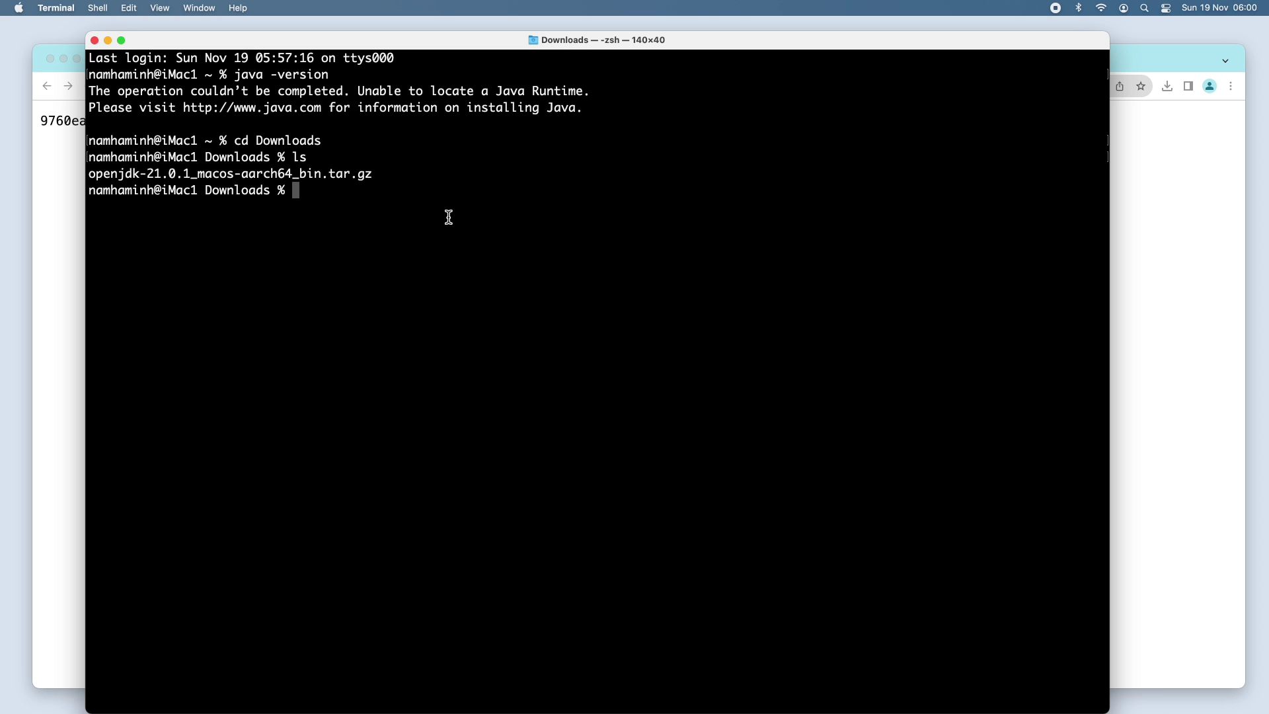
type("shas")
type("um -a ")
type("256 ope")
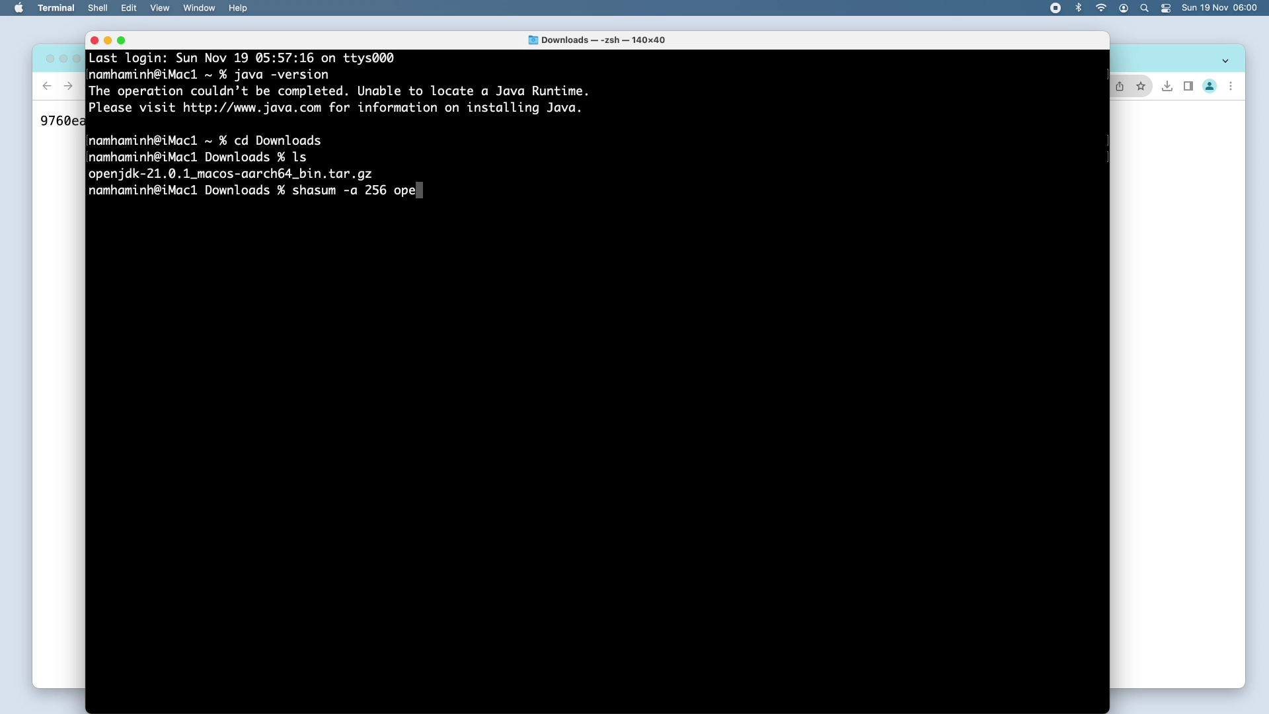
key("Tab")
key("Return")
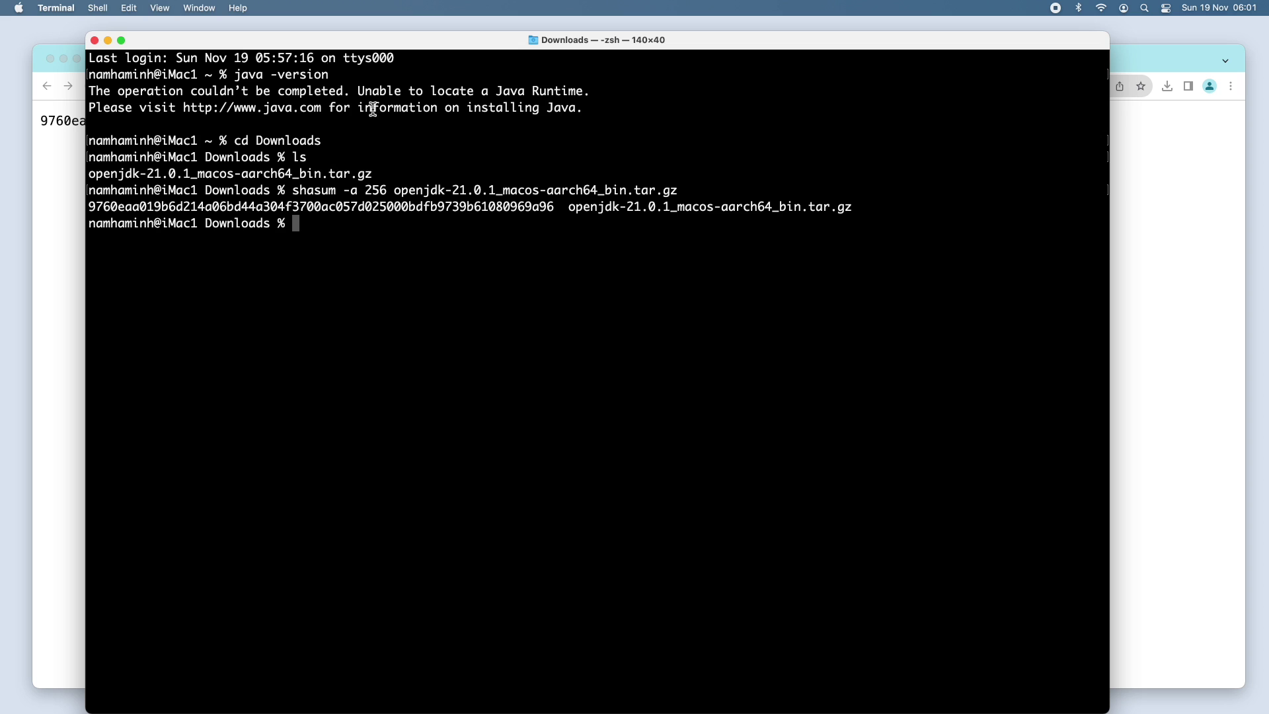
left_click_drag(291, 45, 247, 151)
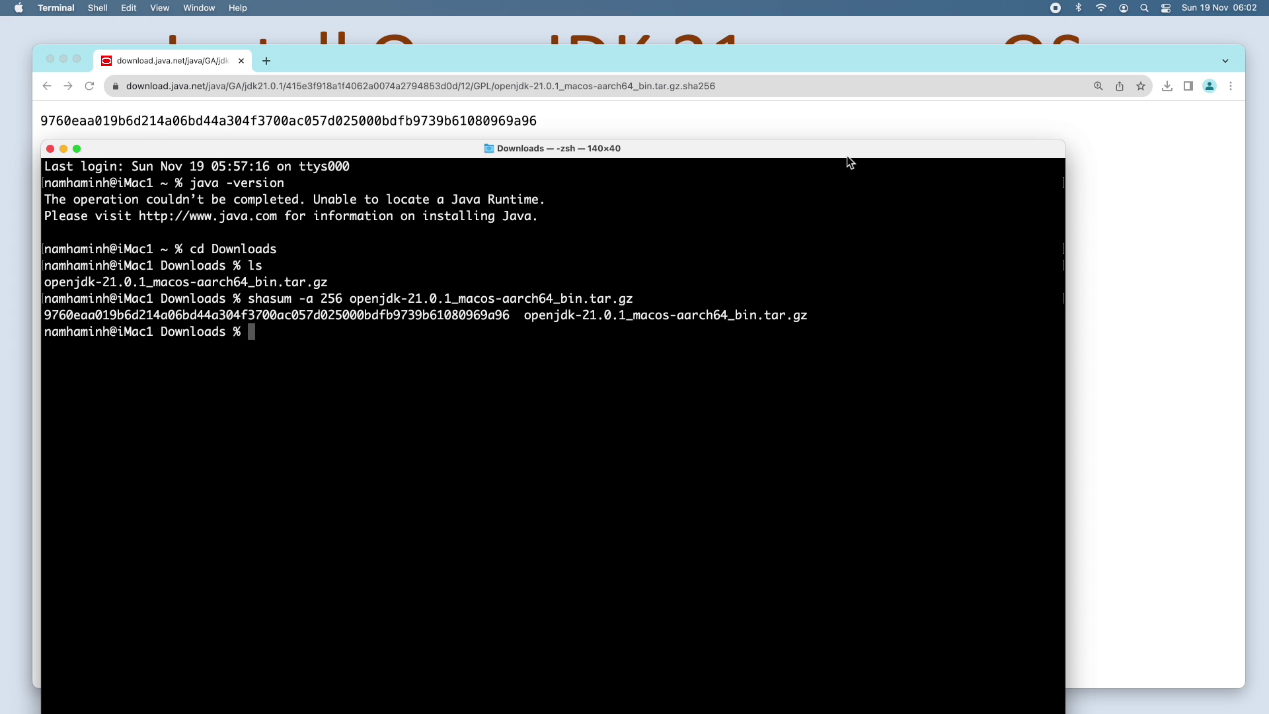
type("cd")
Extract openjdk-21.0.1_macos-aarch64_bin.tar.gz into $HOME, then list the home folder
key("BackSpace")
key("BackSpace")
key("BackSpace")
type("tar ")
type("-xf ")
type("ope")
key("Tab")
type("-")
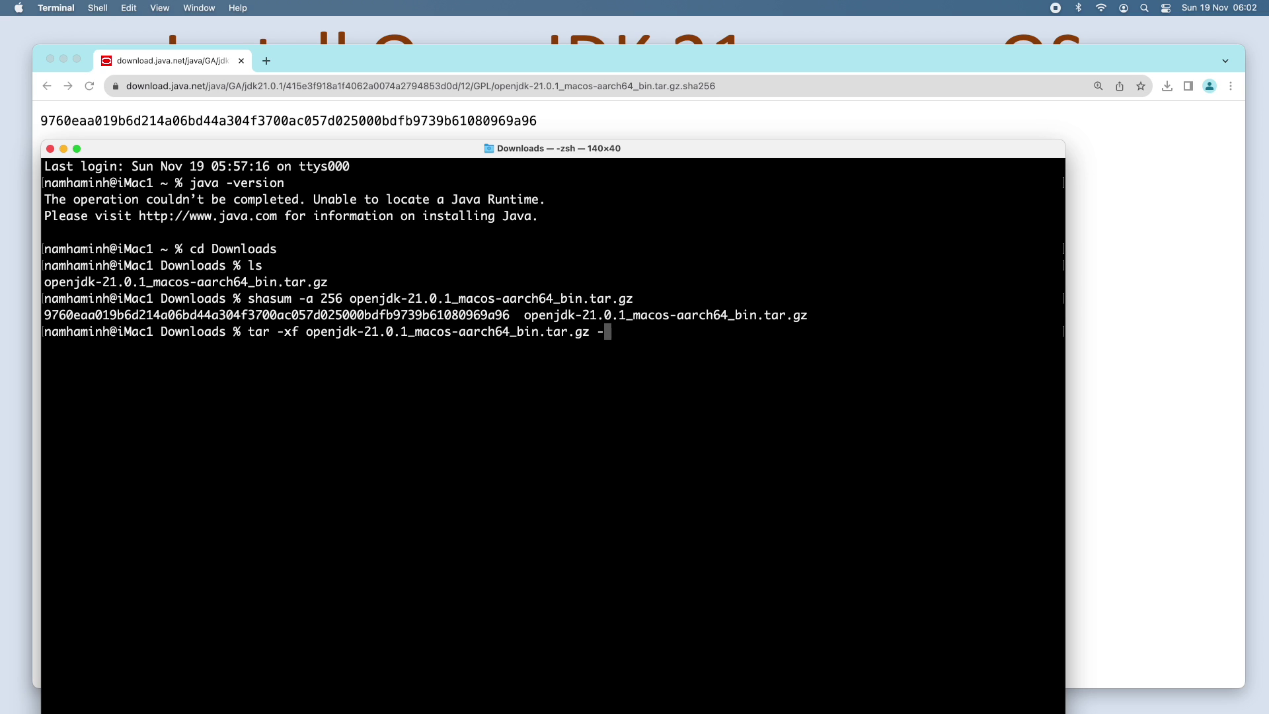
type("C $HO")
type("ME")
key("Return")
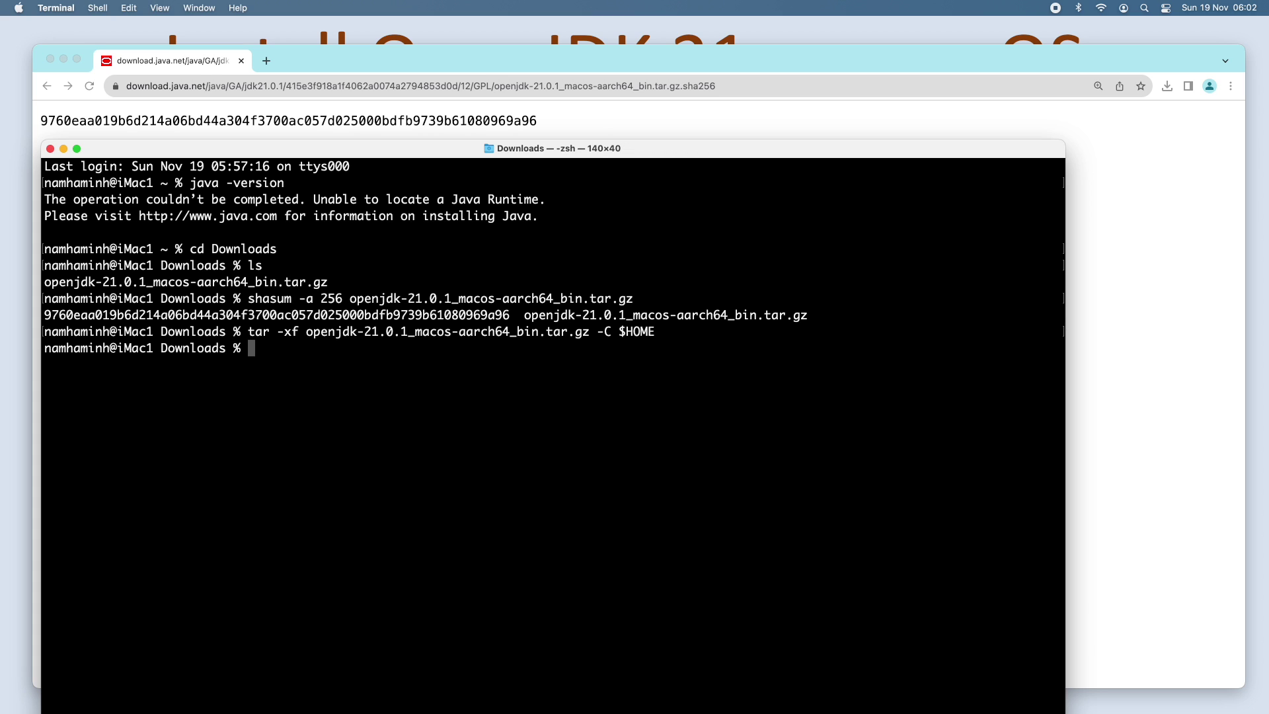
type("cd $HOME")
key("Return")
type("ls")
key("Return")
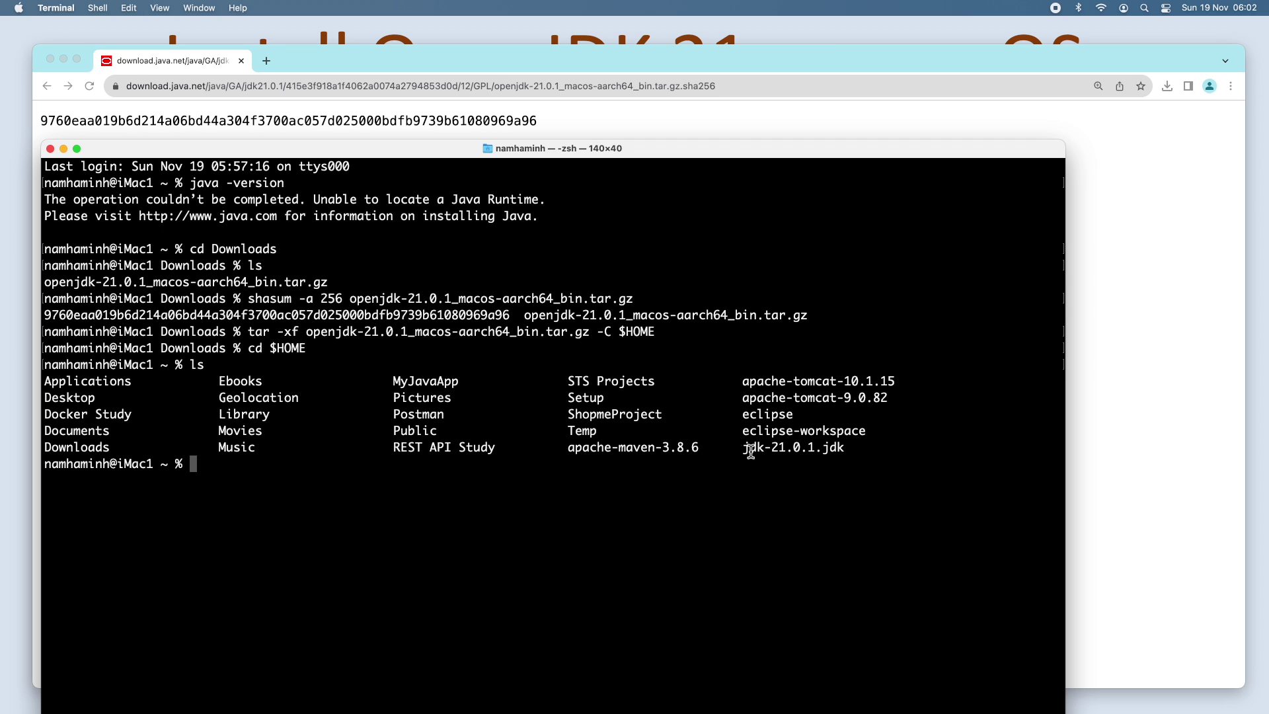
Mark the jdk-21.0.1.jdk folder name and list what is inside it
left_click_drag(751, 450, 803, 448)
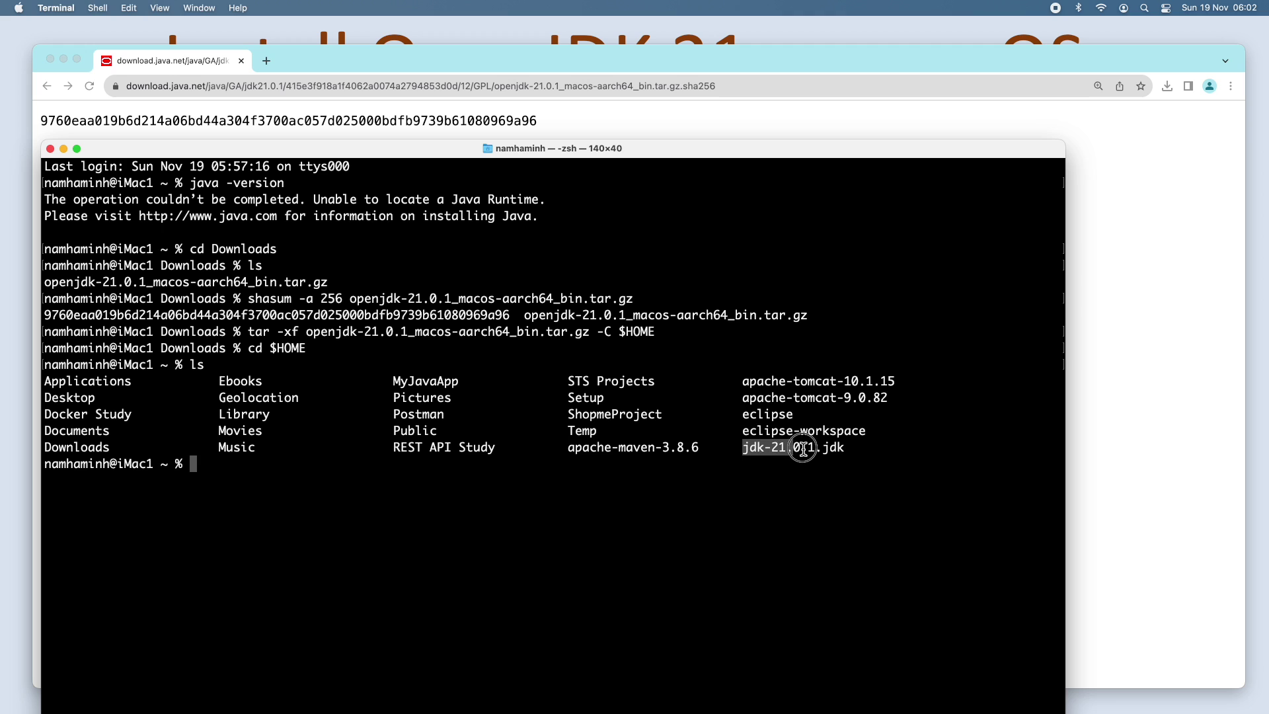
left_click_drag(803, 448, 853, 448)
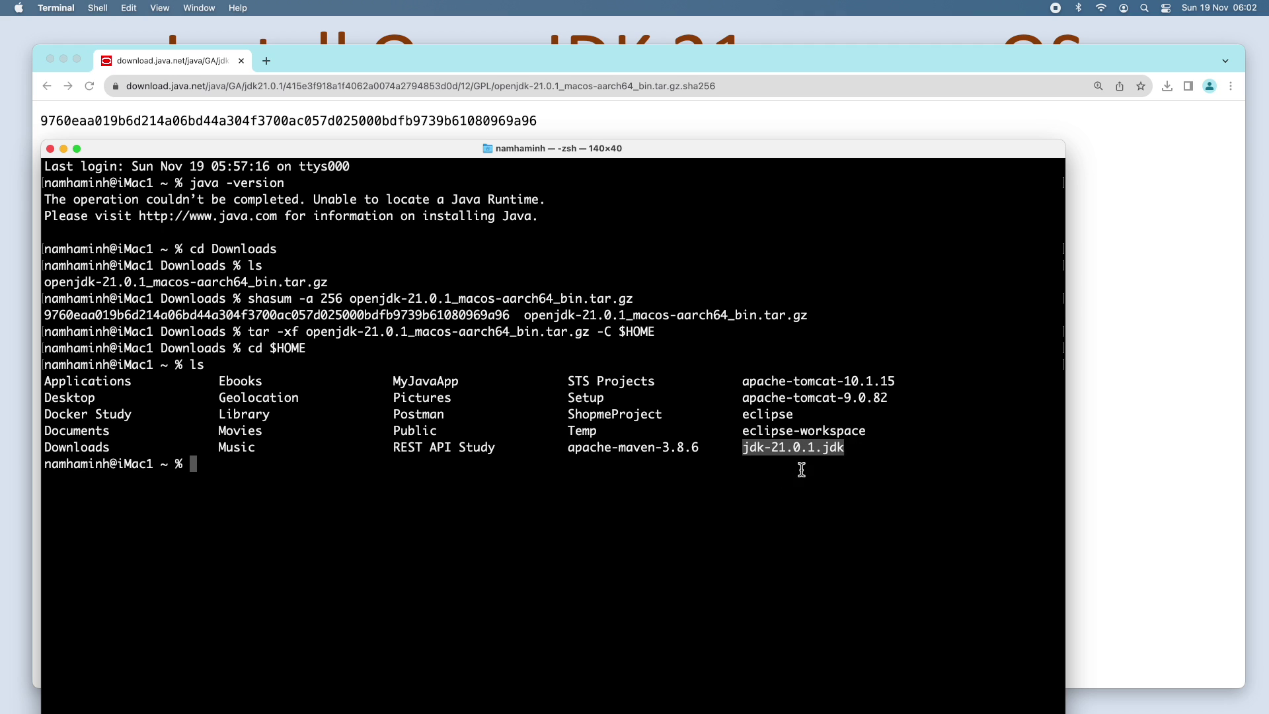
left_click(768, 475)
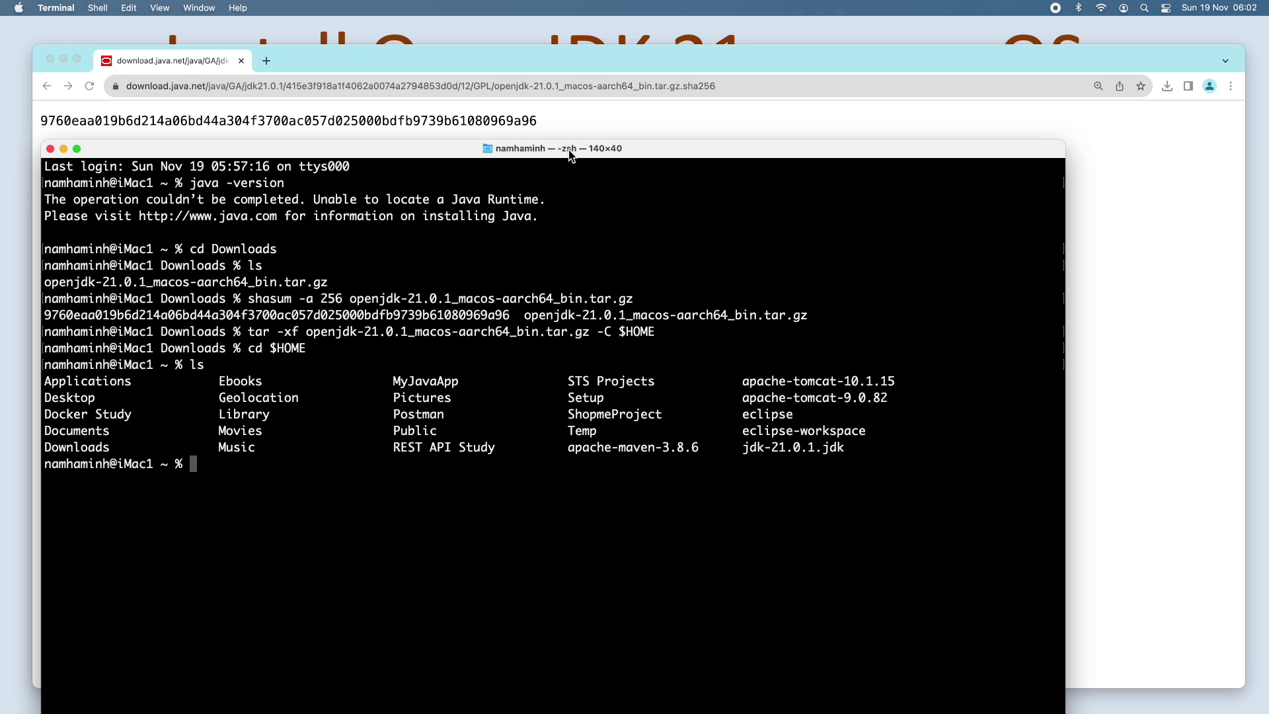
left_click_drag(569, 154, 588, 75)
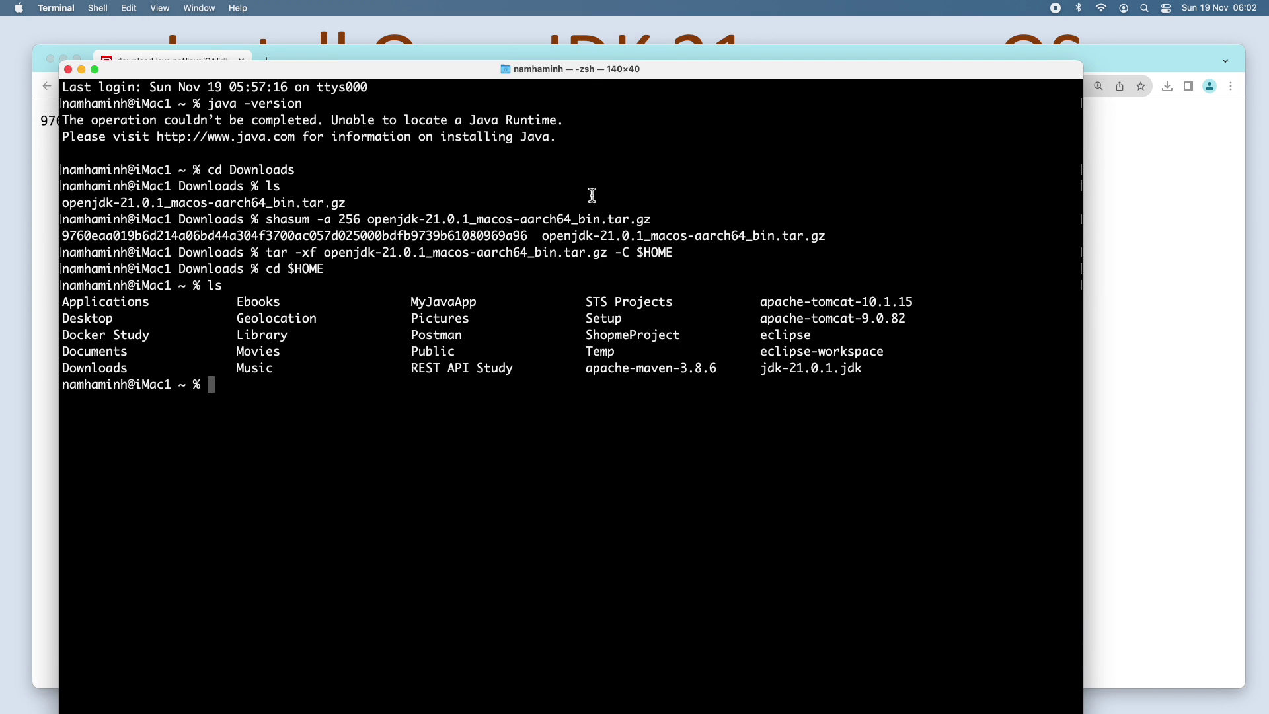
type("ls ")
type("jdk")
key("Tab")
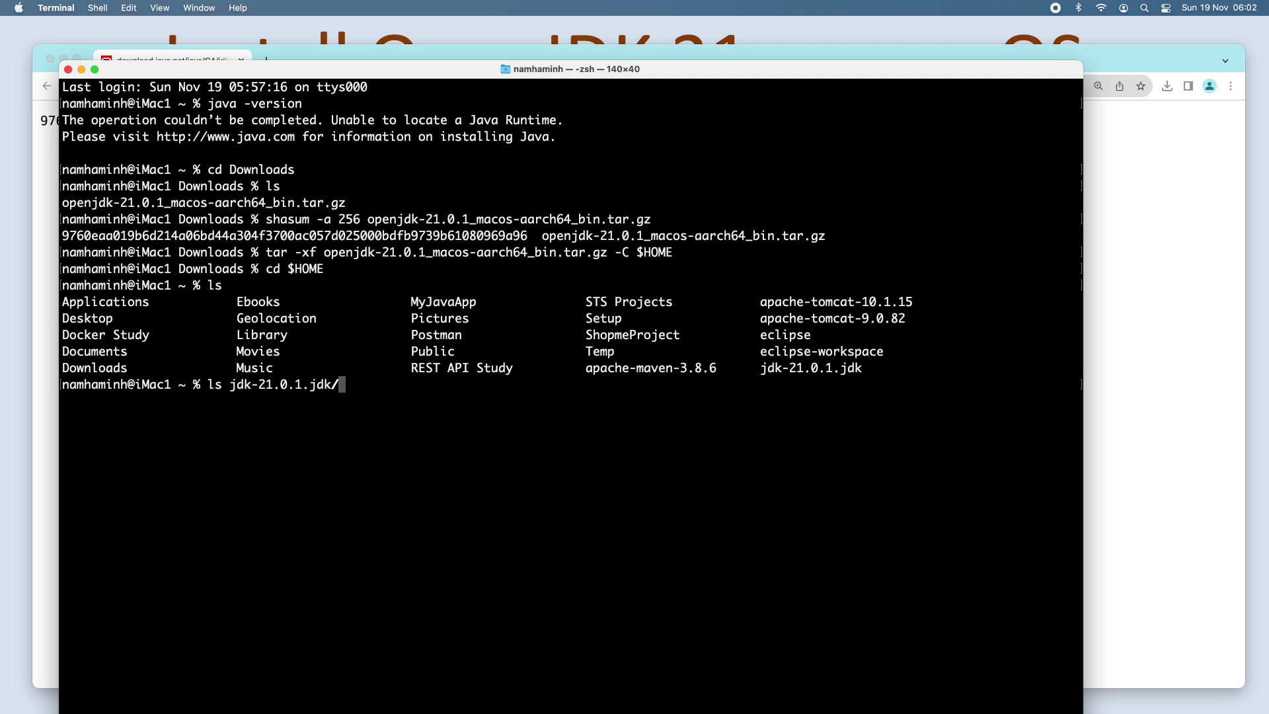
key("Return")
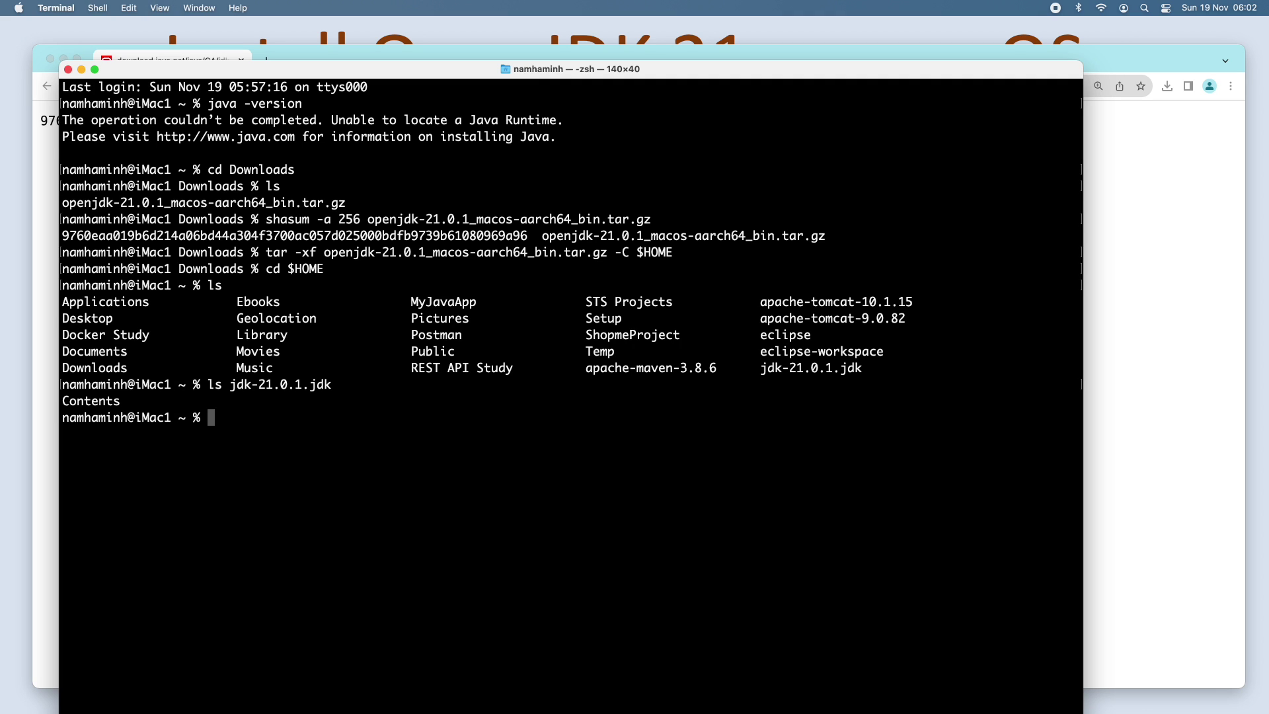
List the JDK's Contents, Contents/Home and Contents/Home/bin folders
key("Up")
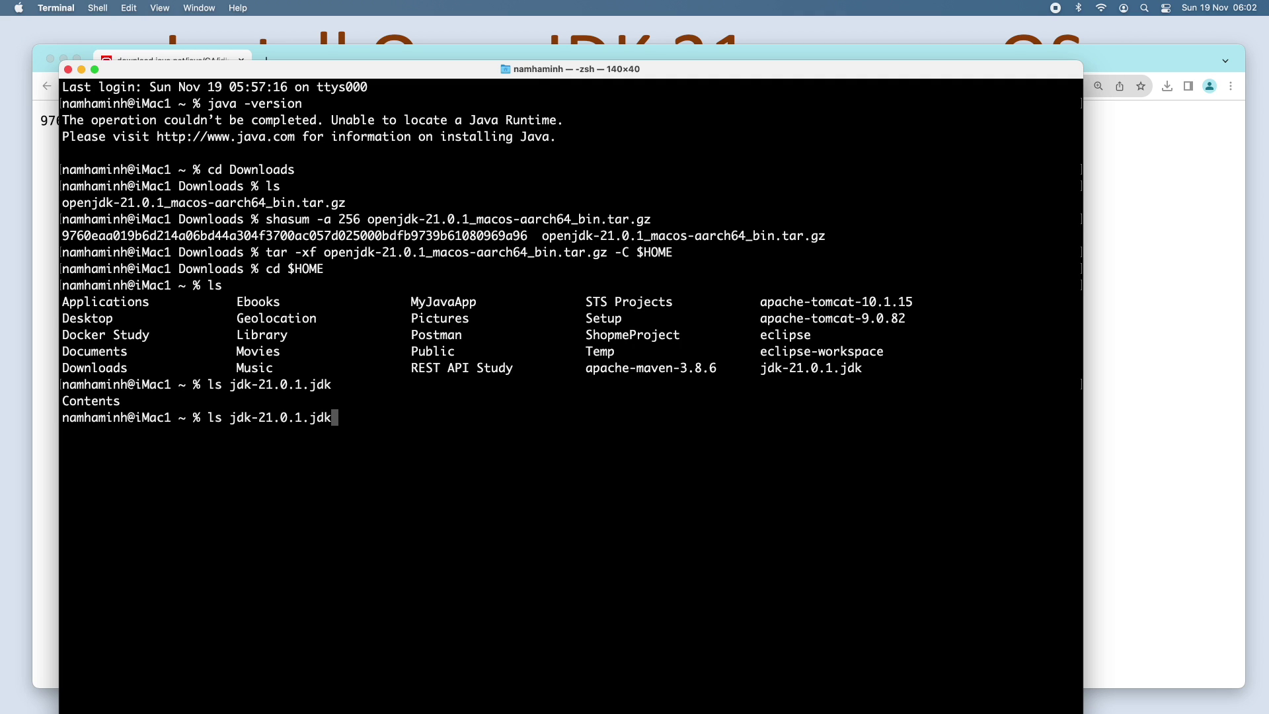
type("/Contents")
key("Return")
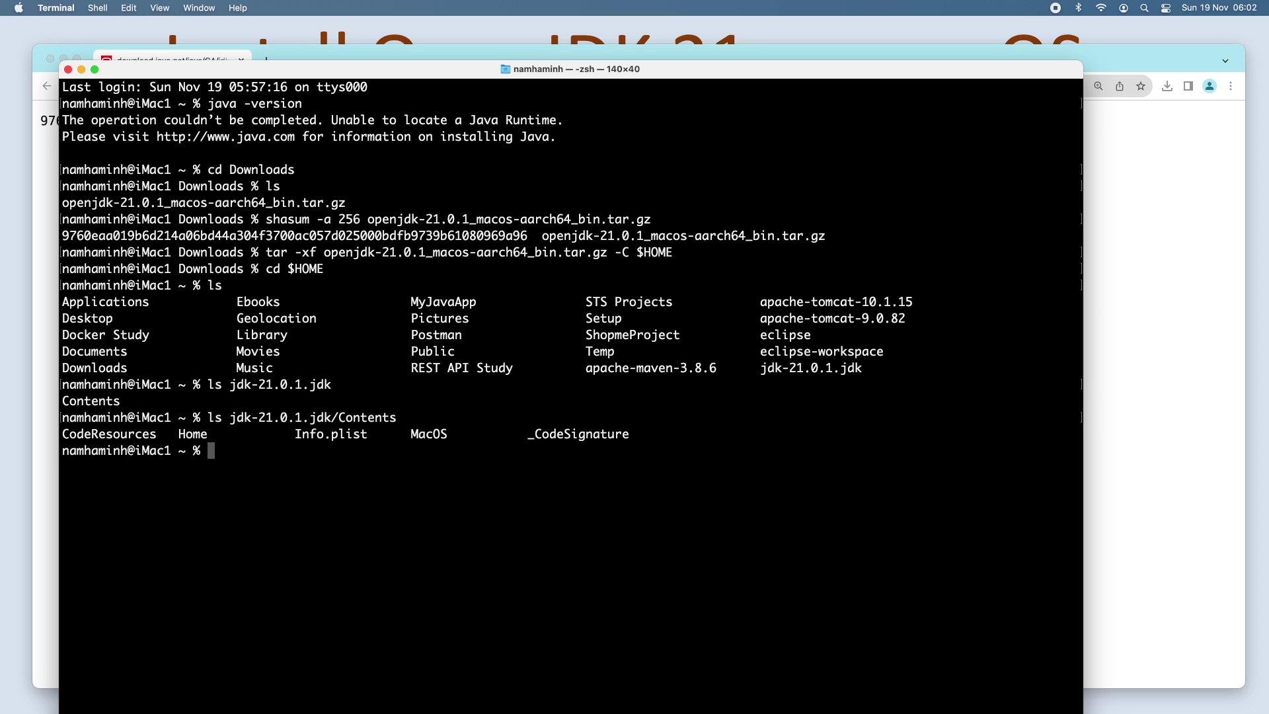
key("Up")
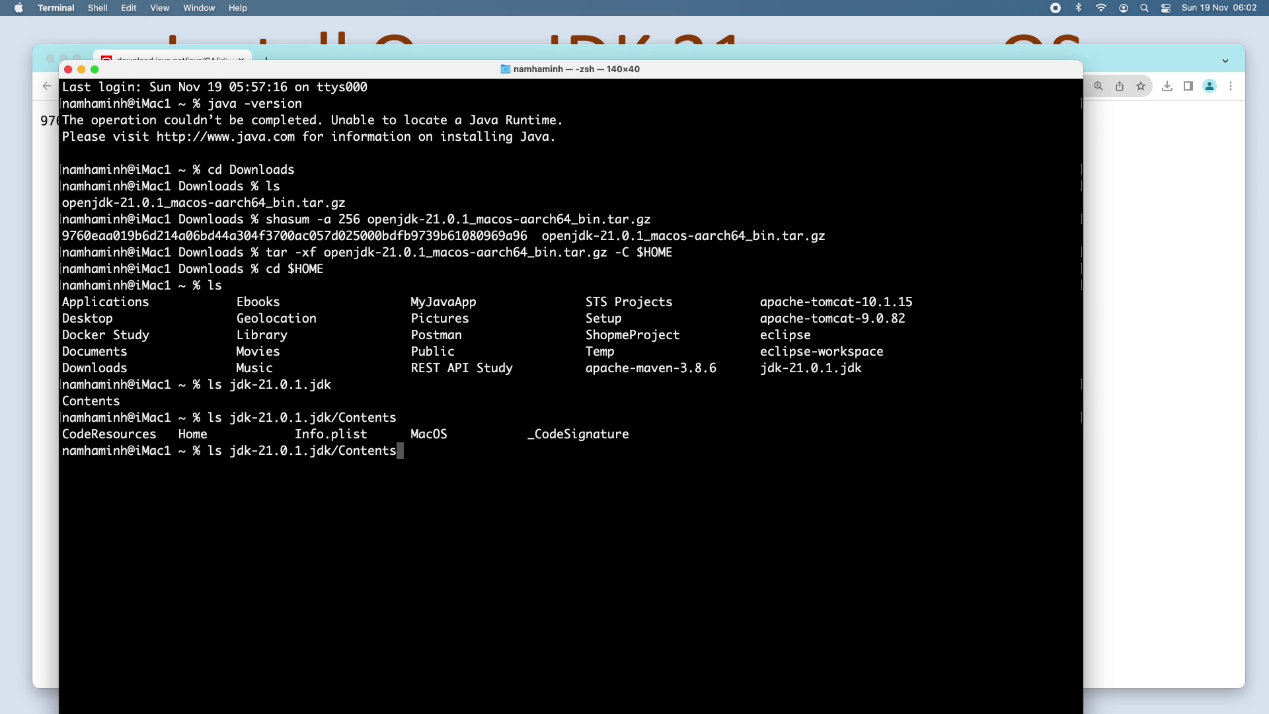
type("/Home")
key("Return")
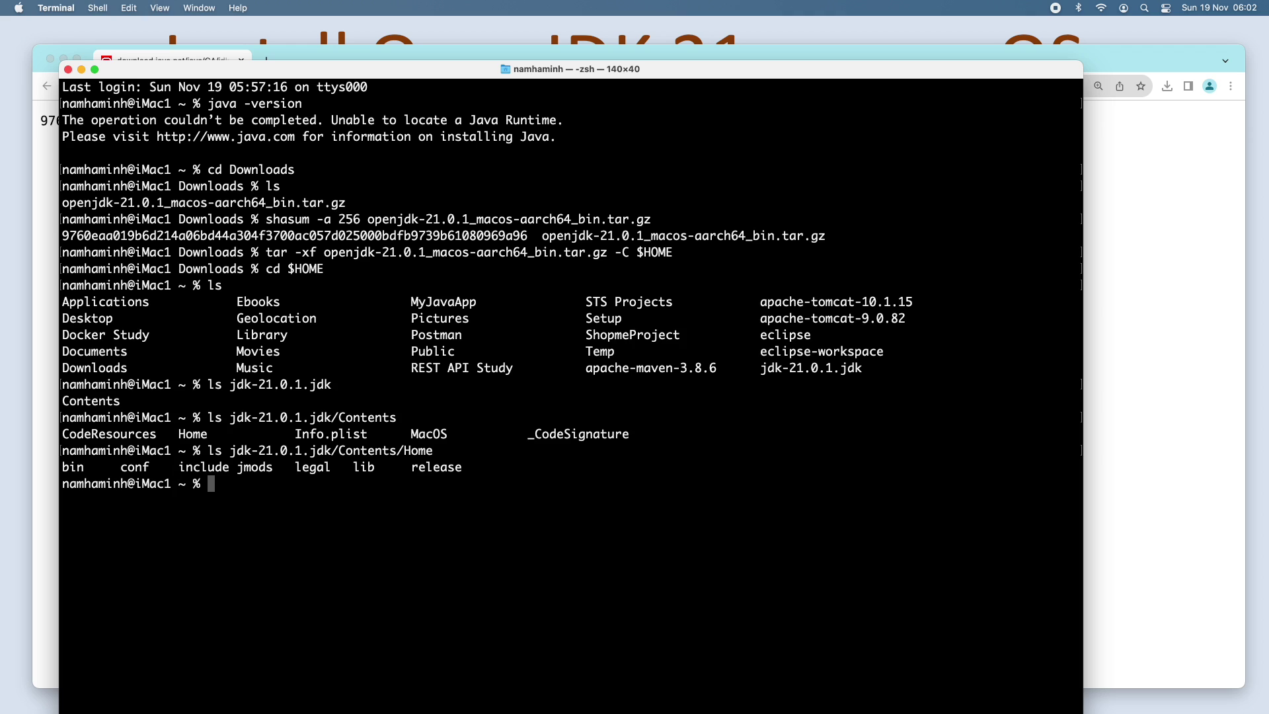
key("Up")
type("/")
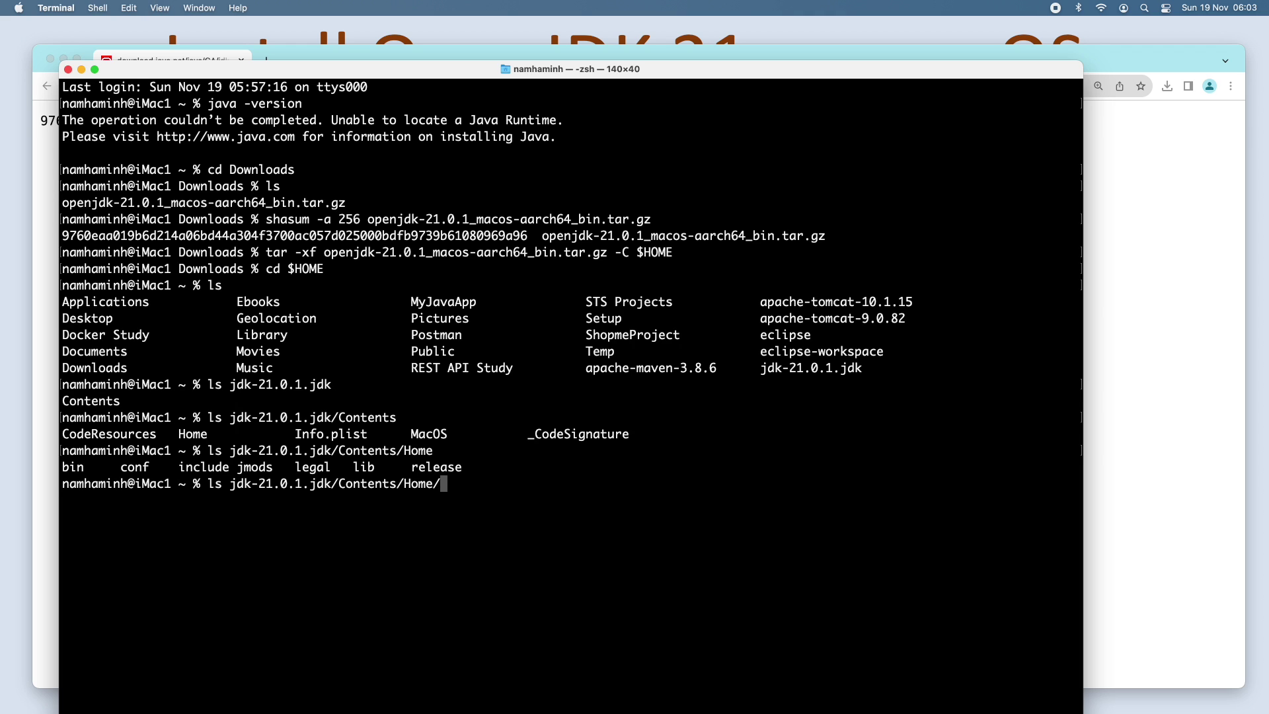
type("bin")
key("Return")
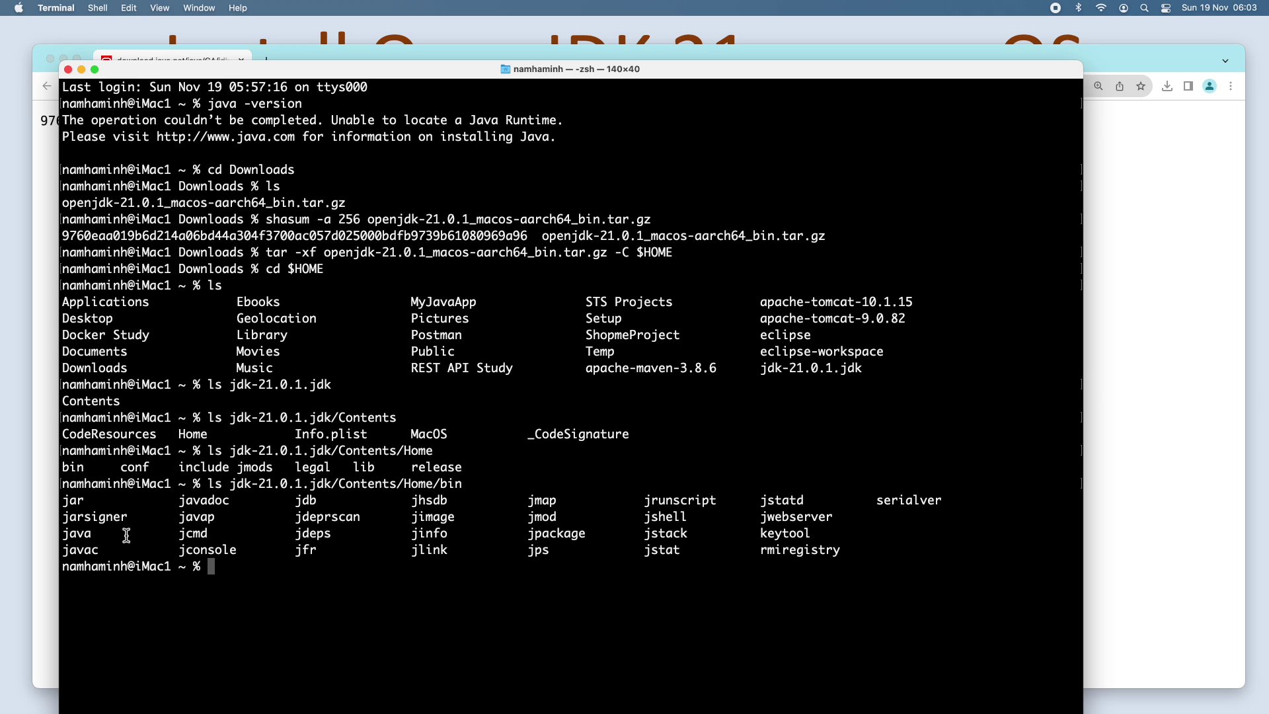
Highlight the jar, java and javac tools in the bin listing
double_click(75, 501)
double_click(76, 533)
double_click(69, 550)
left_click_drag(415, 70, 423, 34)
type("java ")
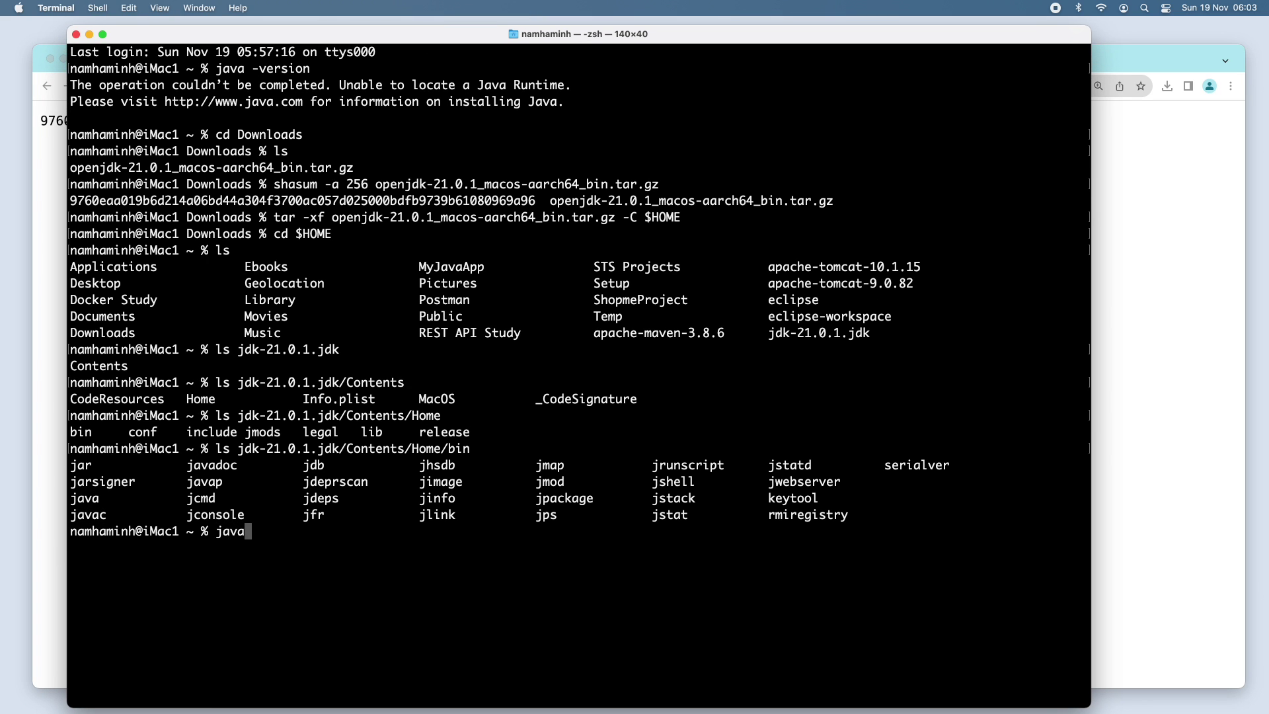
type("-version")
Rerun java -version, which still finds no runtime, then list all home files with ls -la
key("Return")
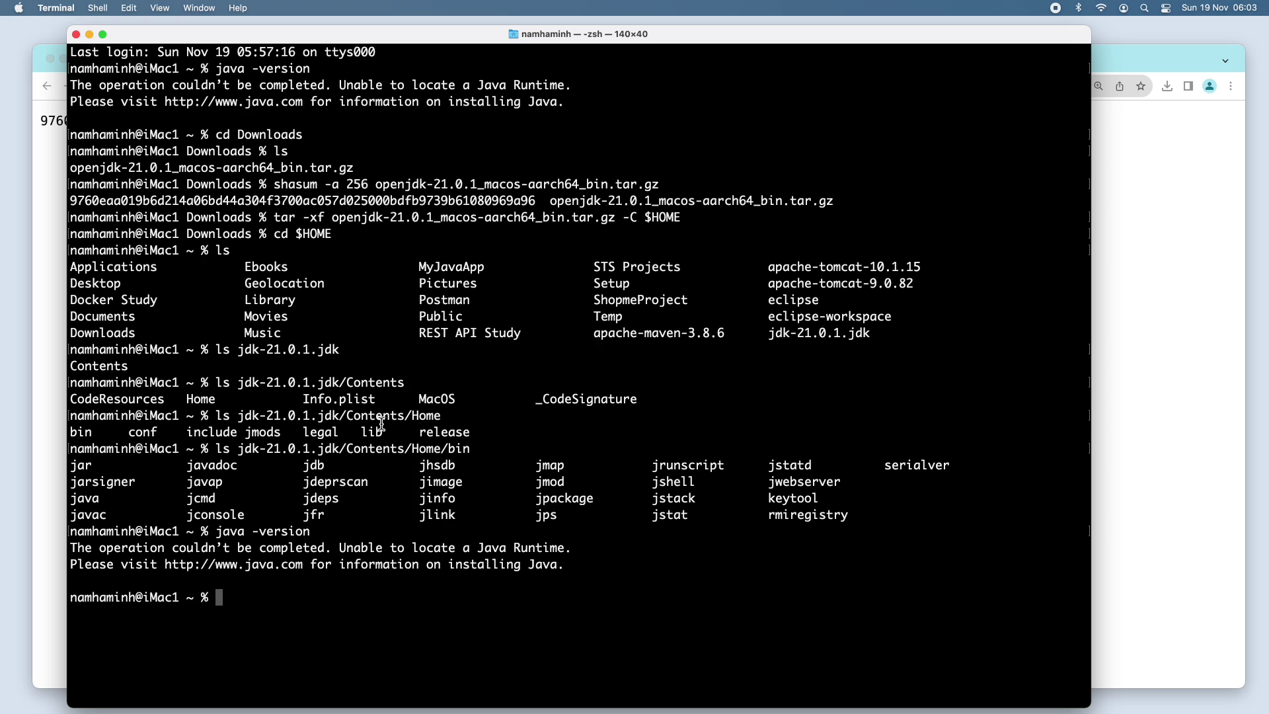
type("ls -la")
key("Return")
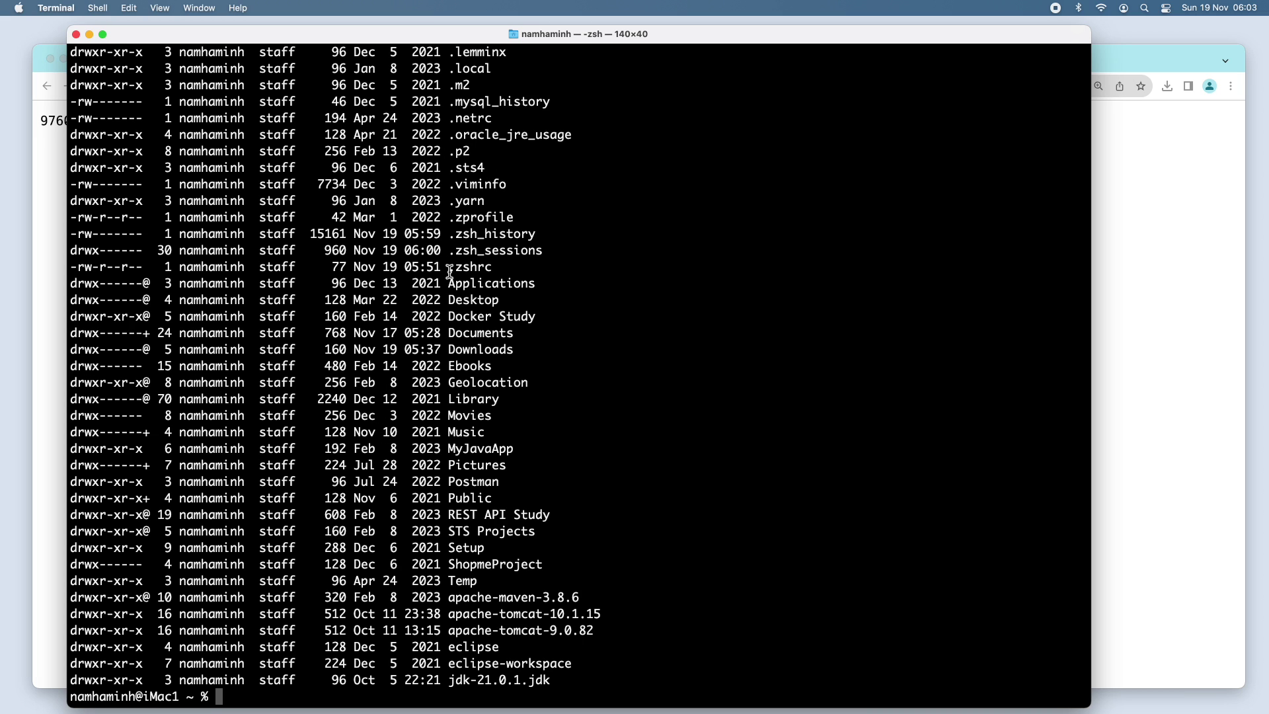
left_click_drag(448, 268, 495, 269)
left_click_drag(469, 39, 471, 31)
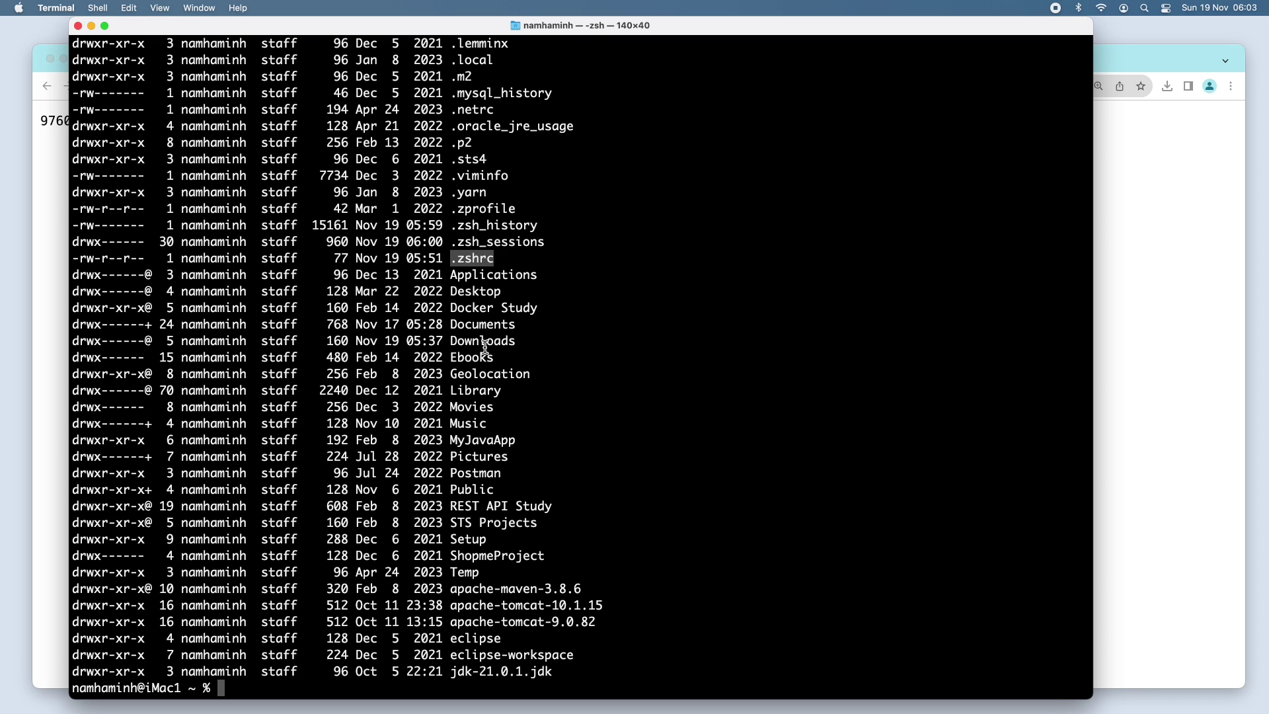
type("c")
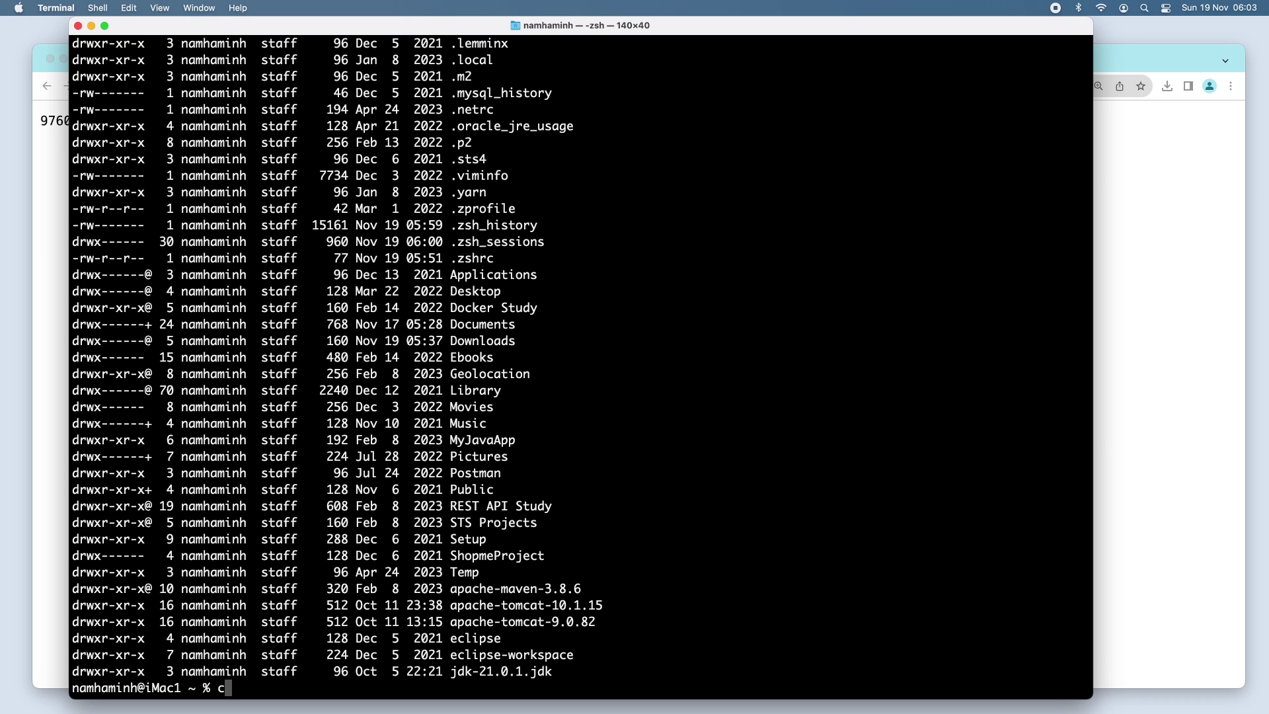
type("lear")
Run clear, then cat .zshrc to show the apache-maven-3.8.6 MAVEN_HOME and PATH exports
key("Return")
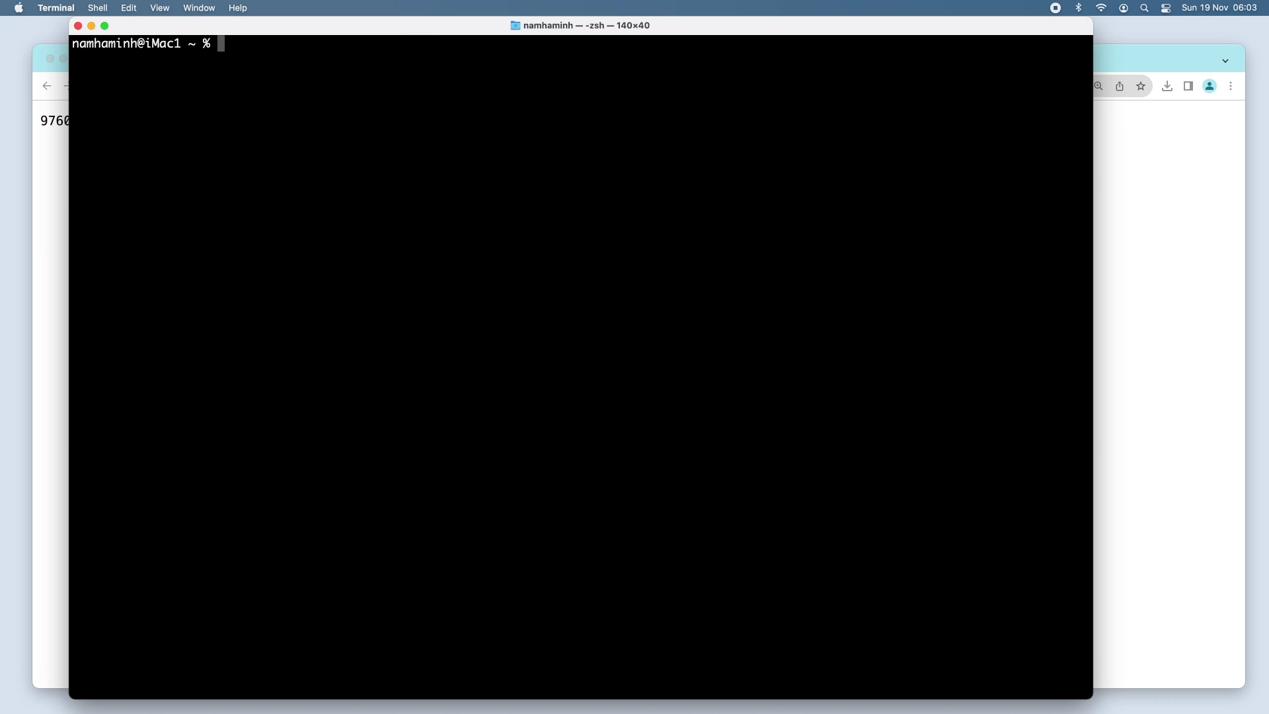
type("cat .zs")
type("hrc")
key("Return")
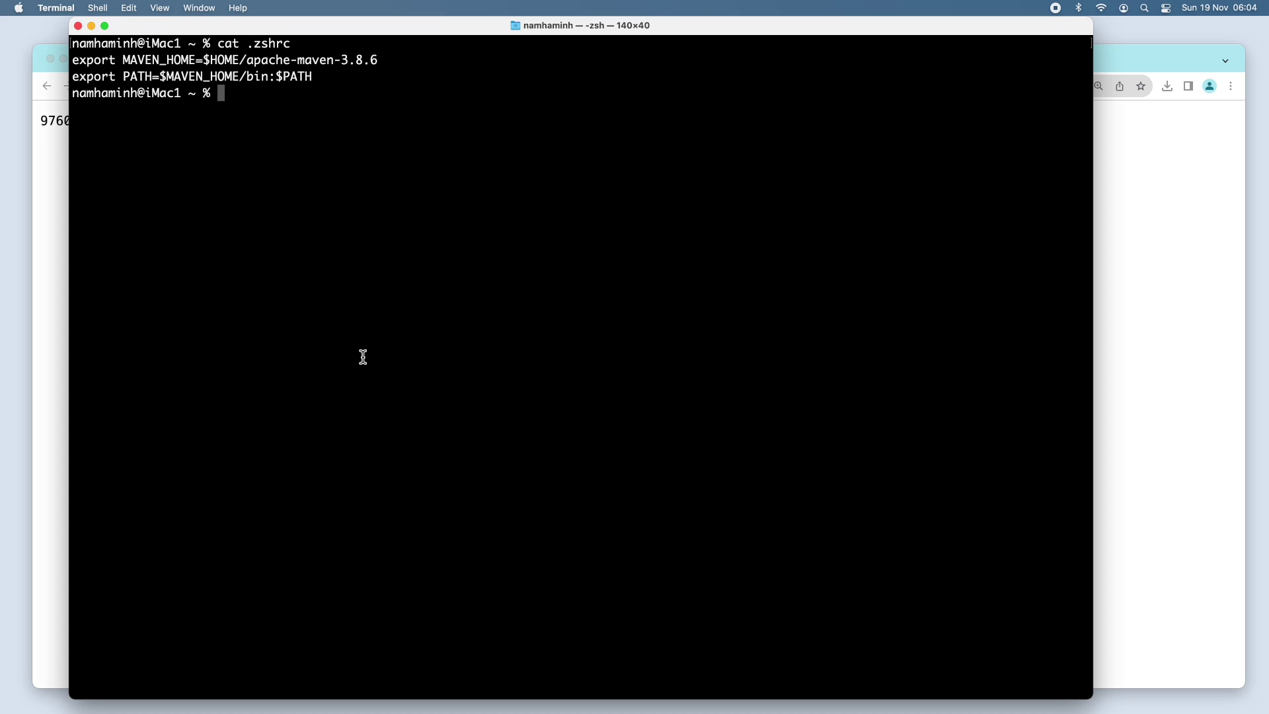
type("car")
type(">> ")
type(".zs")
type("hrc")
Append export JAVA_HOME=$HOME/jdk-21.0.1.jdk/Contents/Home to .zshrc, correcting the mistyped folder name
key("Return")
type("e")
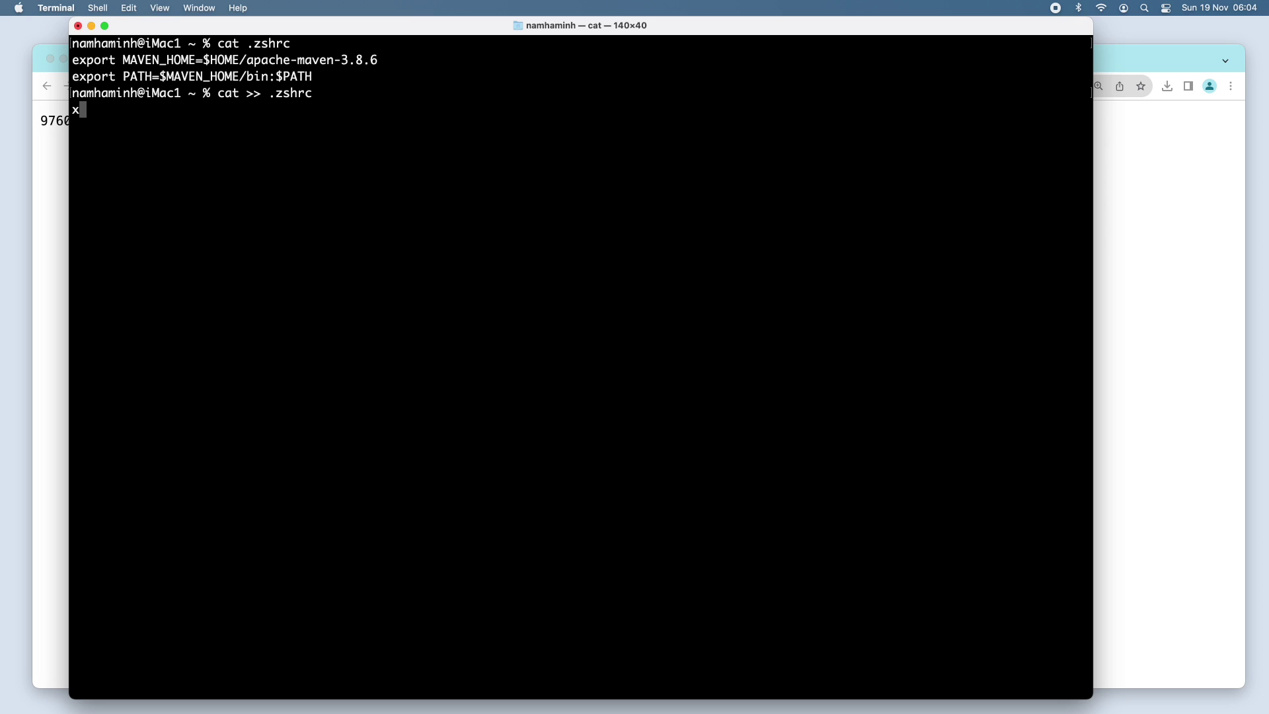
type("xport JAVA_")
type("HOME=$HOME")
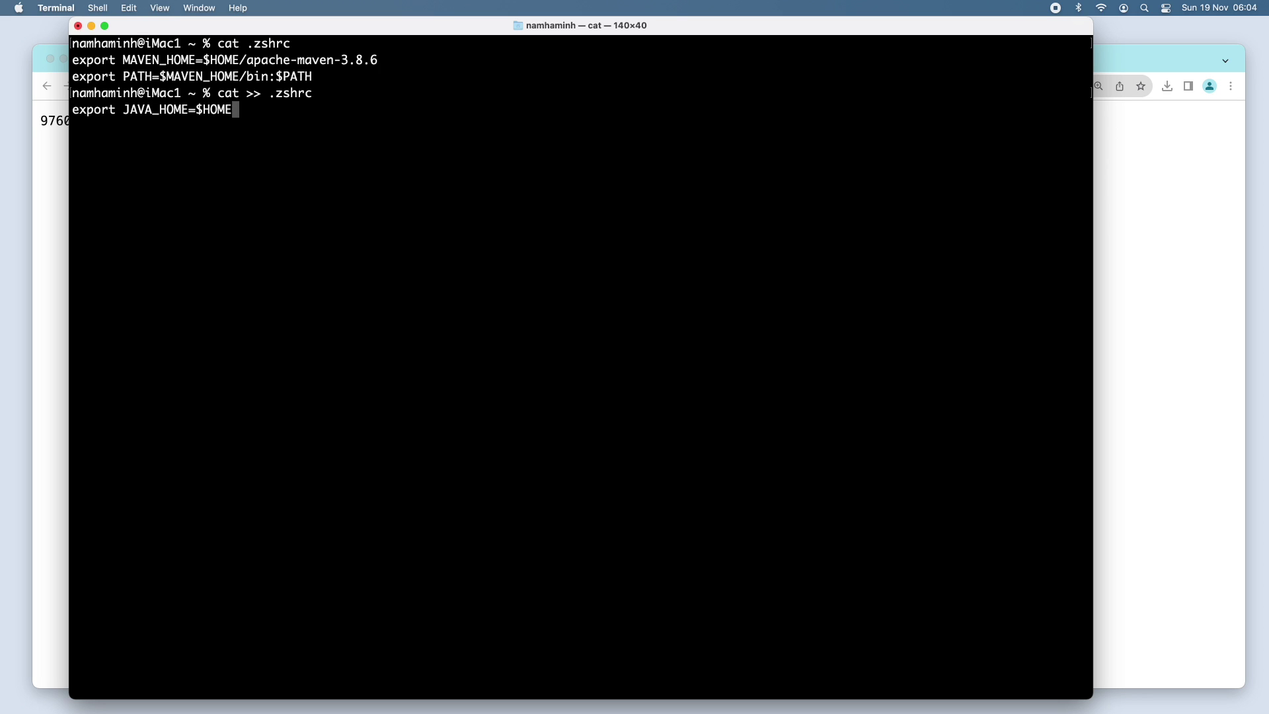
type("/java")
key("BackSpace")
key("BackSpace")
key("BackSpace")
type("d")
type("k")
type(".")
key("BackSpace")
type("-")
key("BackSpace")
type(".")
type("20")
type(".")
key("BackSpace")
key("BackSpace")
key("BackSpace")
key("BackSpace")
type("-2")
type("0.")
key("BackSpace")
key("BackSpace")
type("1")
type(".0.1.jdk")
type("/Contents/")
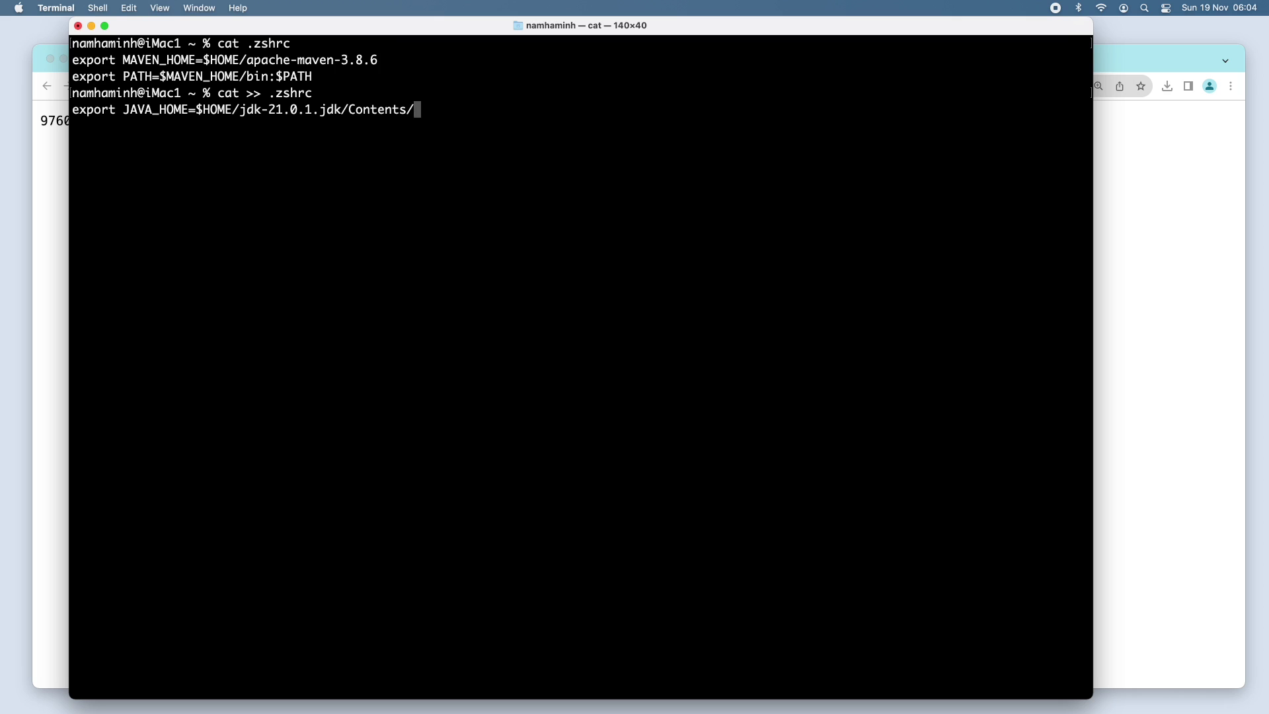
type("Home")
Append export PATH=$JAVA_HOME/bin:$PATH and end the input with Ctrl+D
key("Return")
type("expor")
type("t PAT")
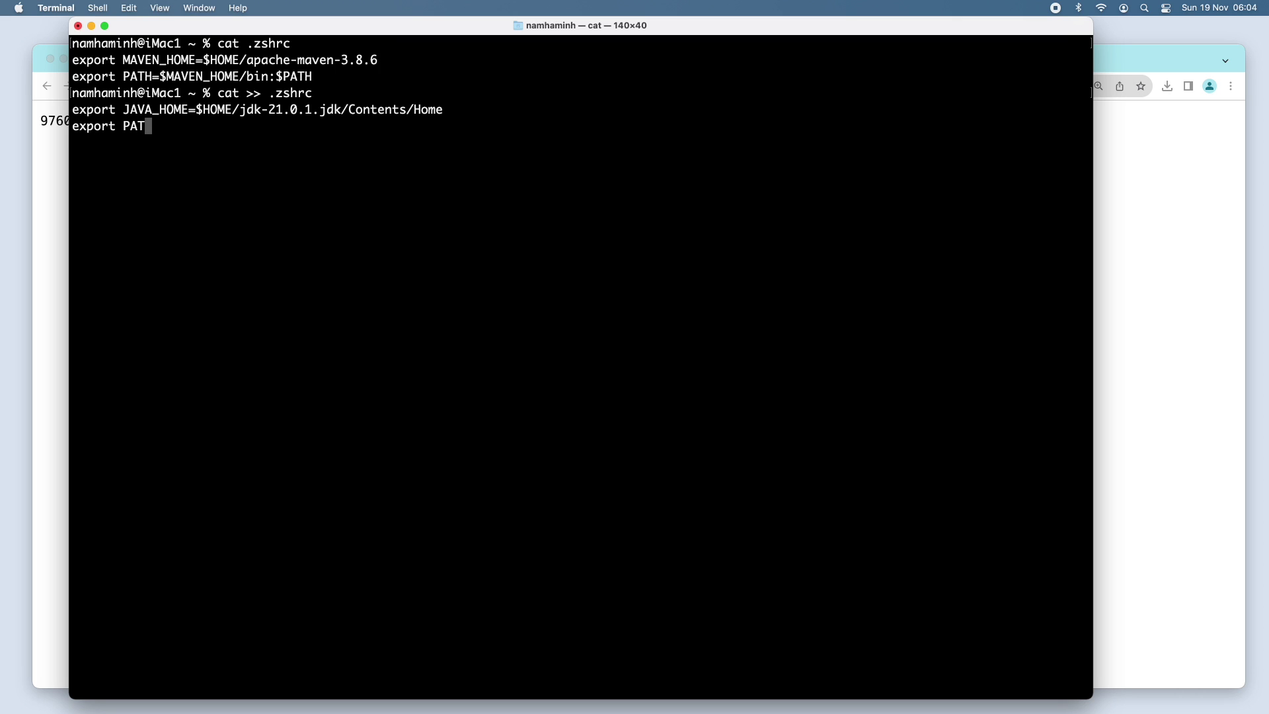
type("H=")
type("$JAVA_")
type("HOME/bin")
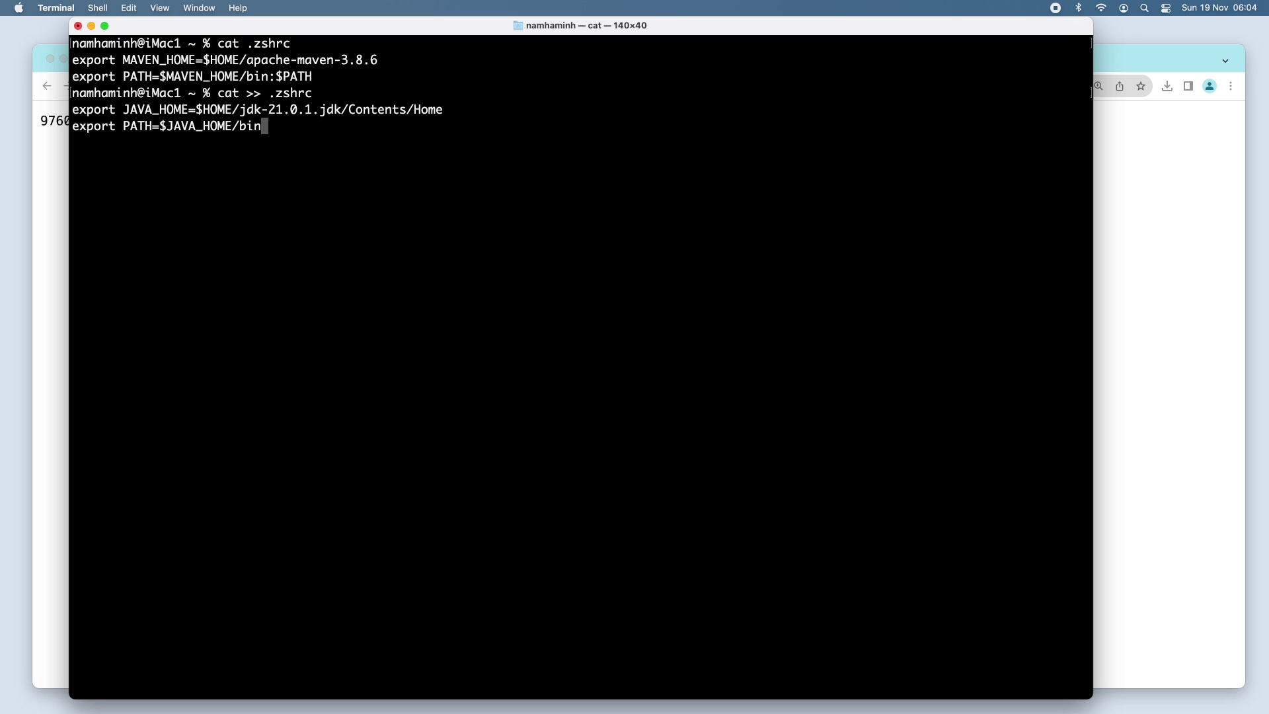
type(":$PAT")
type("H")
key("Return")
key("ctrl+d")
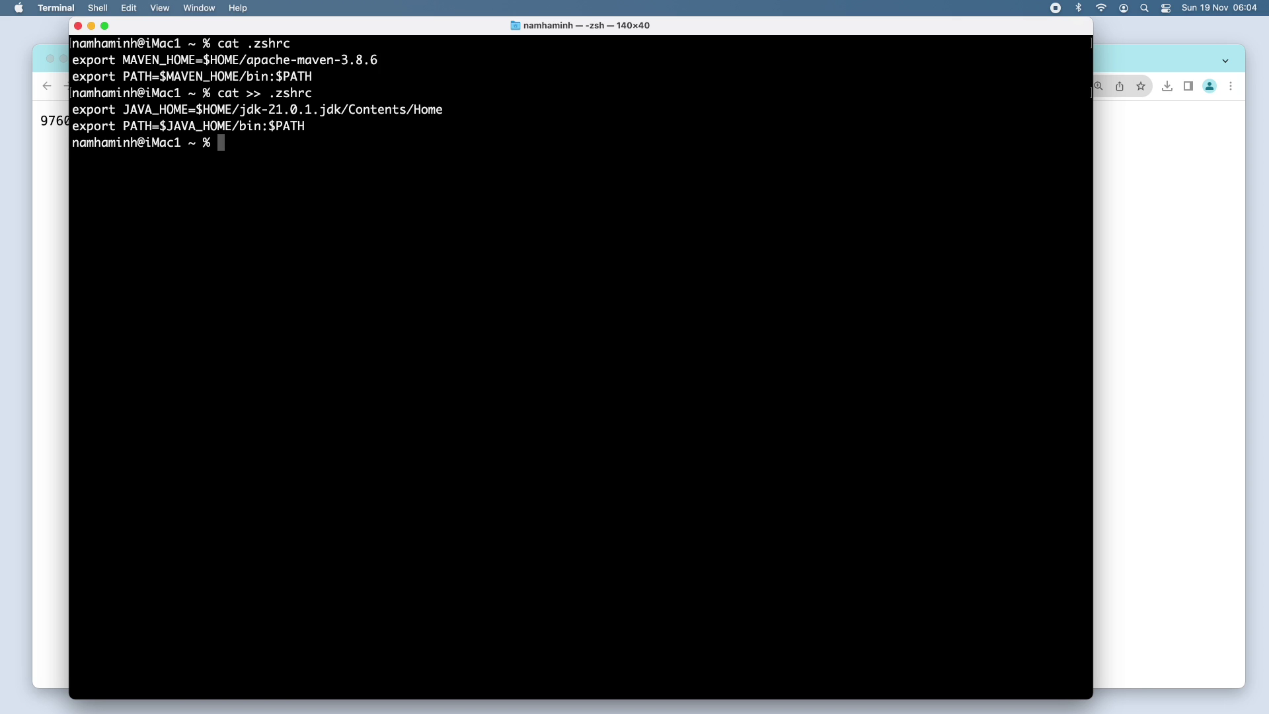
key("Up")
key("Up")
Reprint .zshrc showing the four exports, see java -version still fail, and exit the shell
key("Return")
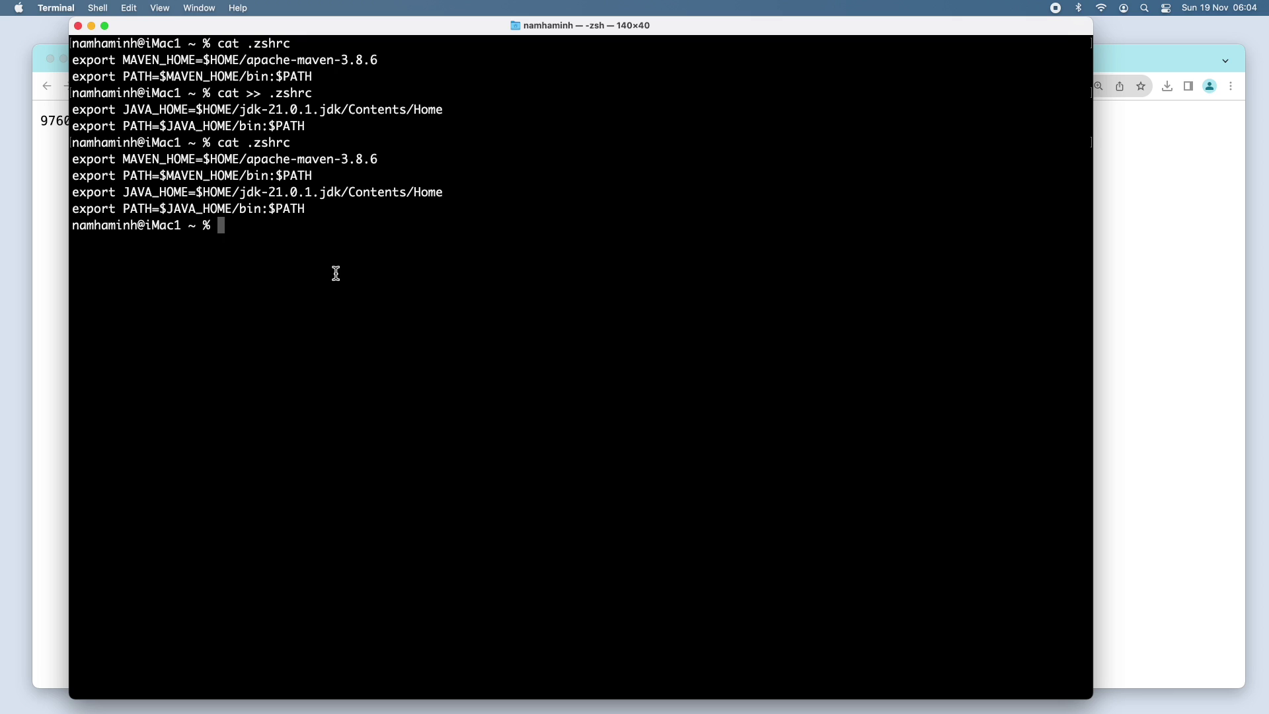
type("java ")
type("-version")
key("Return")
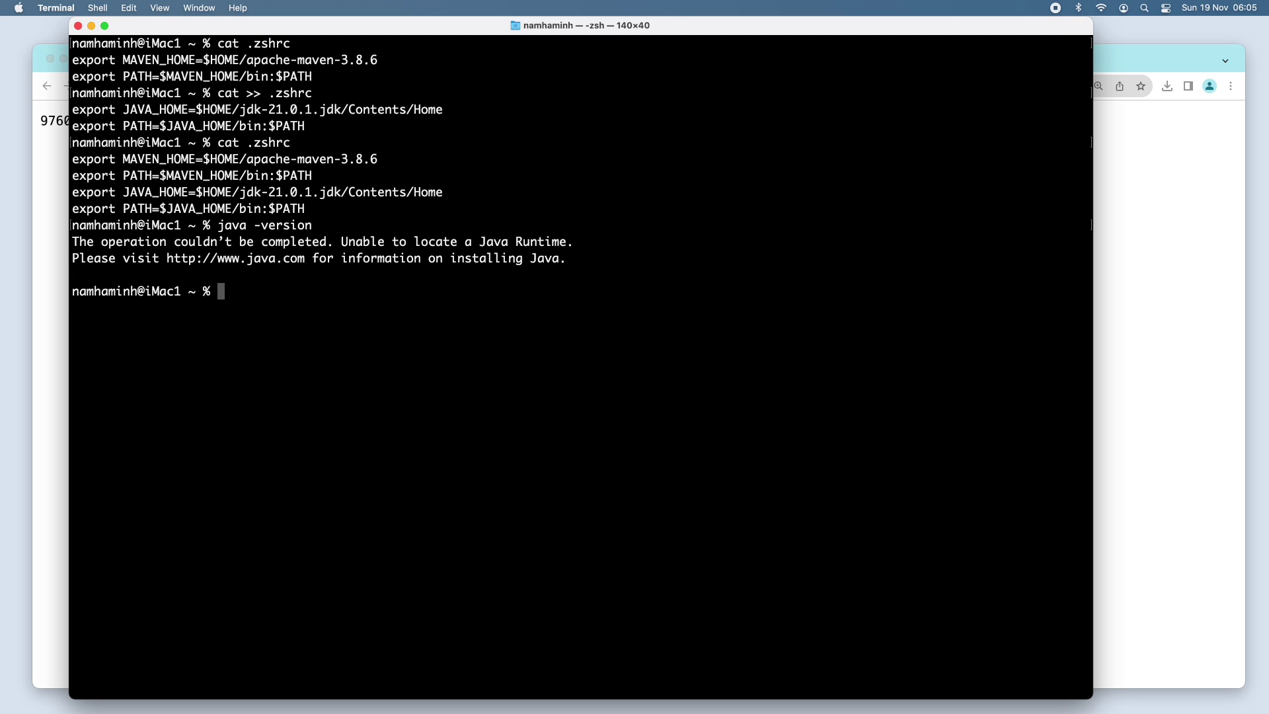
type("exit")
key("Return")
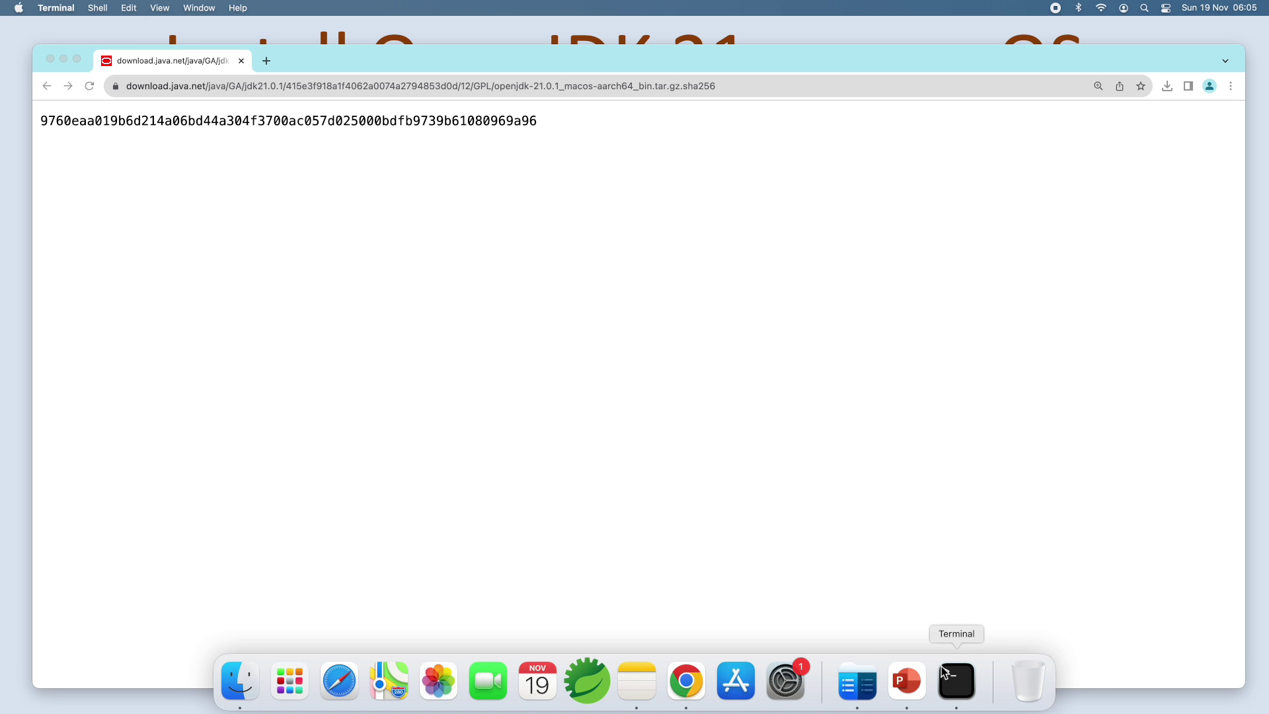
right_click(947, 671)
Quit Terminal, relaunch it via Spotlight, and get java -version reporting OpenJDK 21.0.1 (build 21.0.1+12-29)
left_click(959, 631)
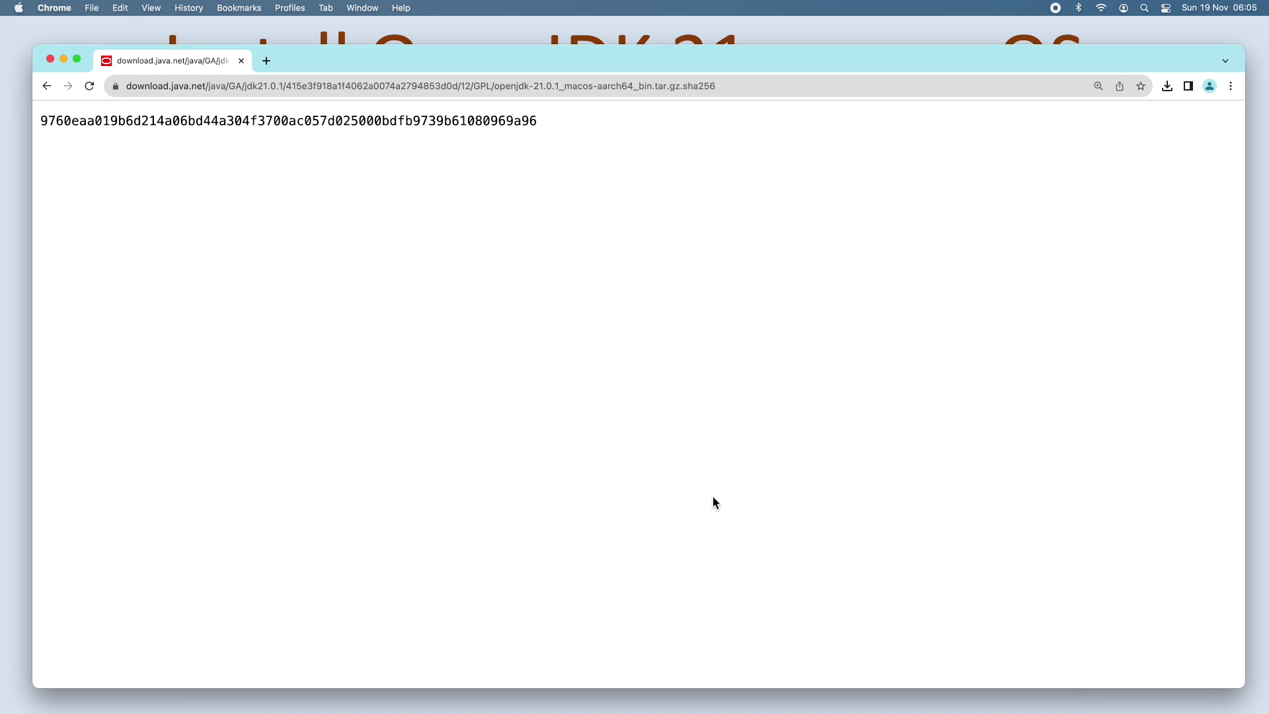
key("super+space")
key("Return")
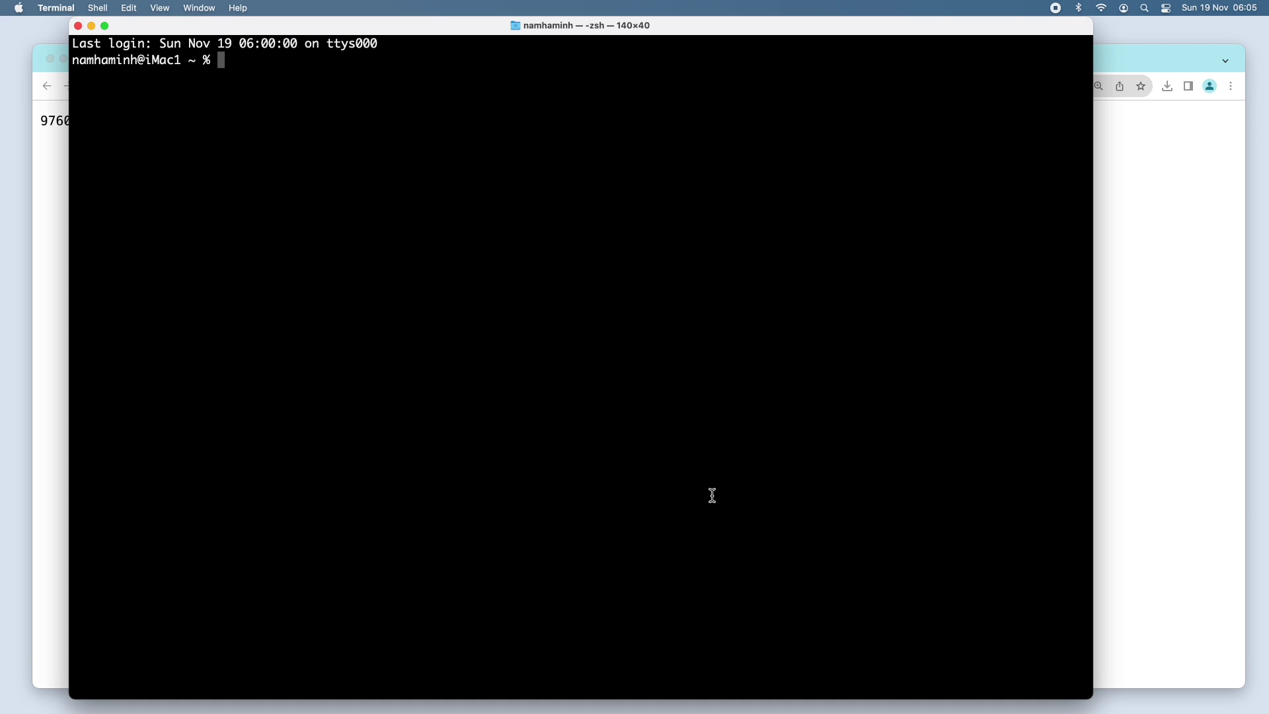
type("java -vers")
type("ion")
key("Return")
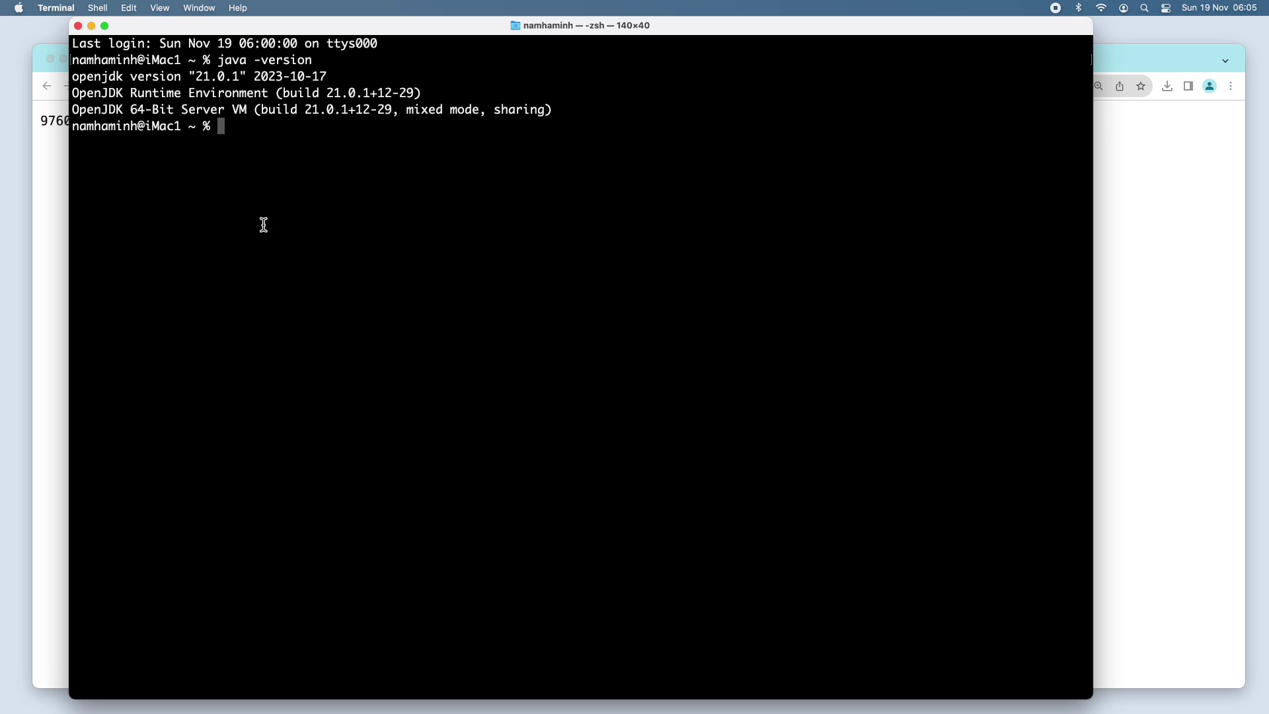
type("javac ")
type("-ve")
type("rsion")
Run javac -version at the prompt to check the compiler version
key("Return")
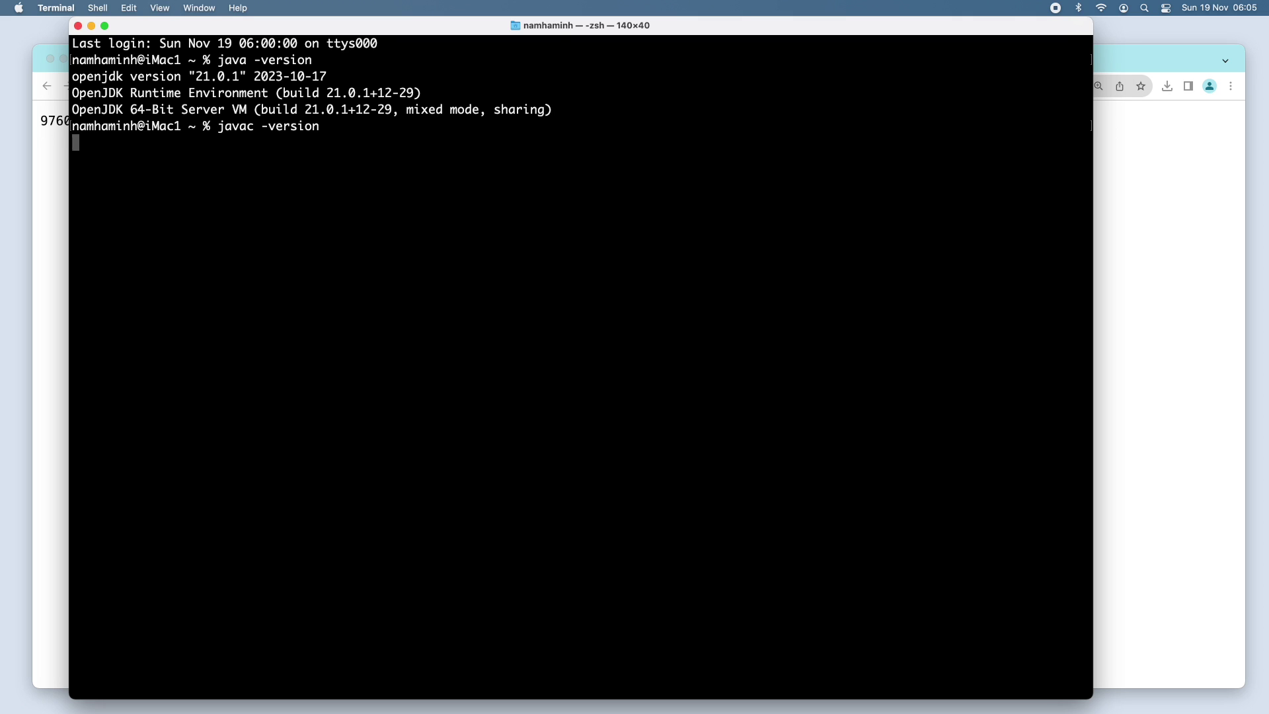